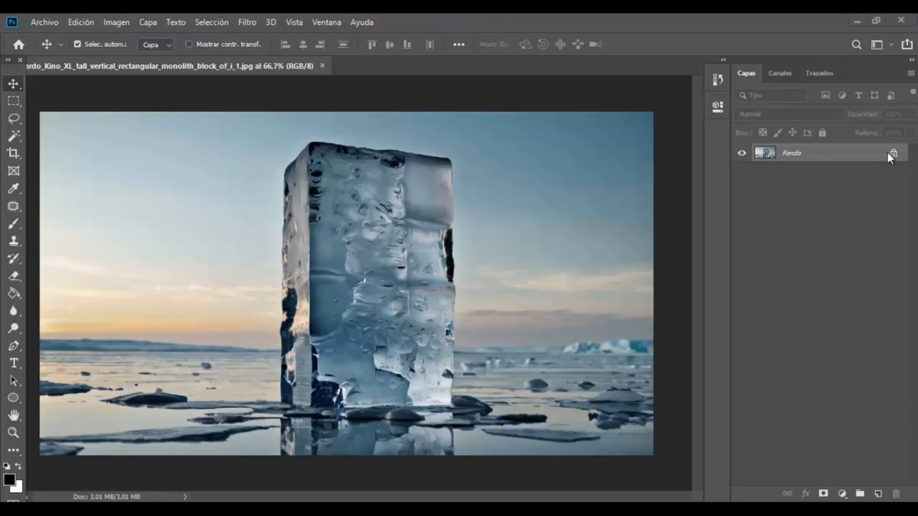
Step: Add a Curves adjustment layer above the background and bend the RGB curve to darken the midtones
left_click(843, 494)
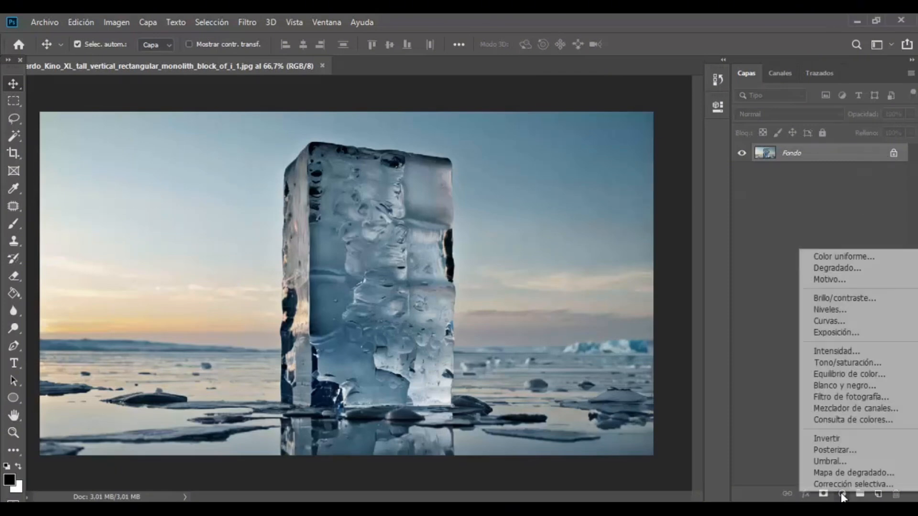
left_click(840, 322)
left_click_drag(616, 246, 634, 232)
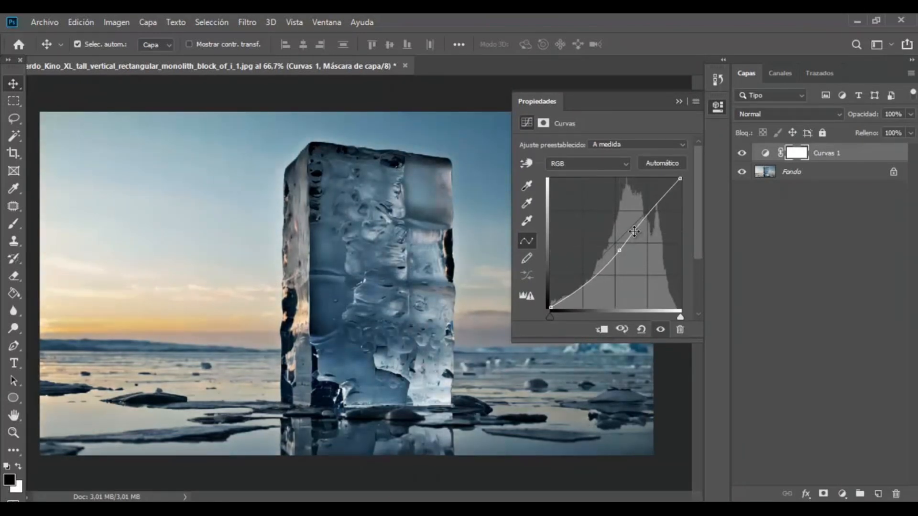
left_click_drag(637, 228, 639, 227)
left_click(679, 102)
Step: Add a Color Balance adjustment layer with midtones at -7 toward cyan and shifted slightly toward blue
left_click(842, 494)
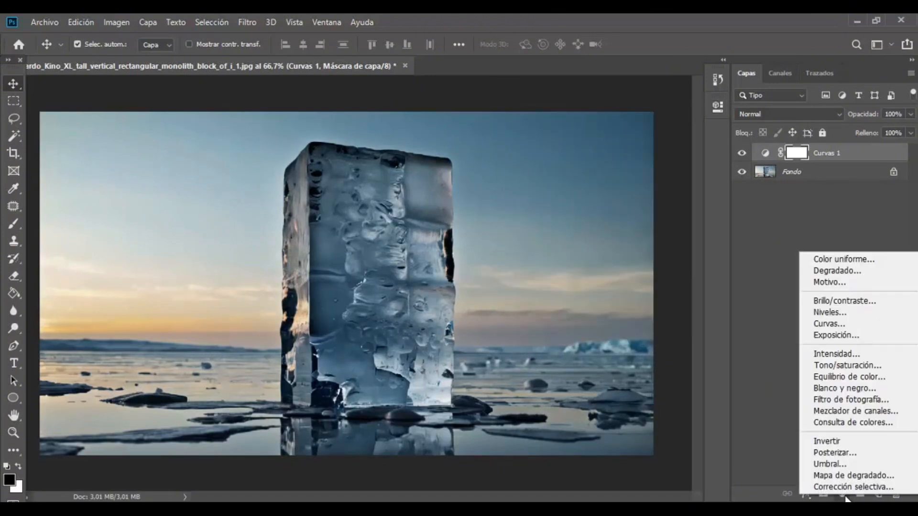
left_click(864, 377)
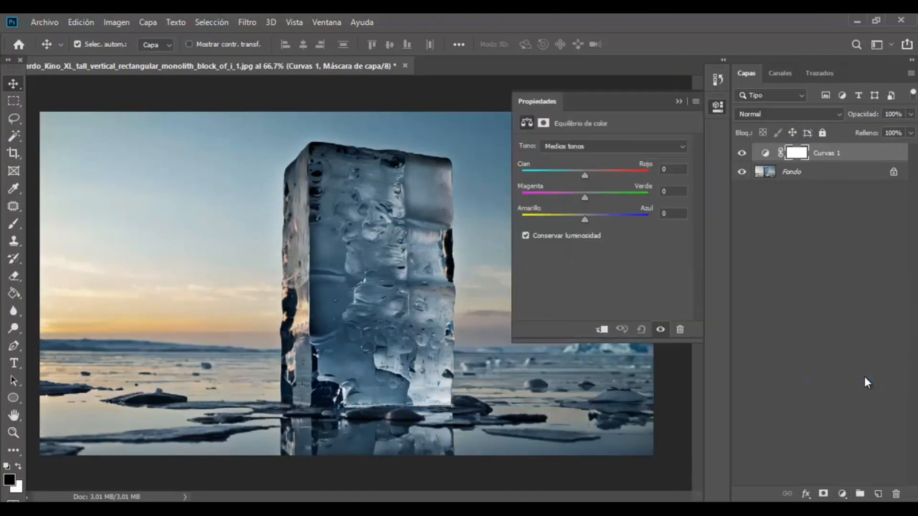
left_click_drag(583, 176, 580, 176)
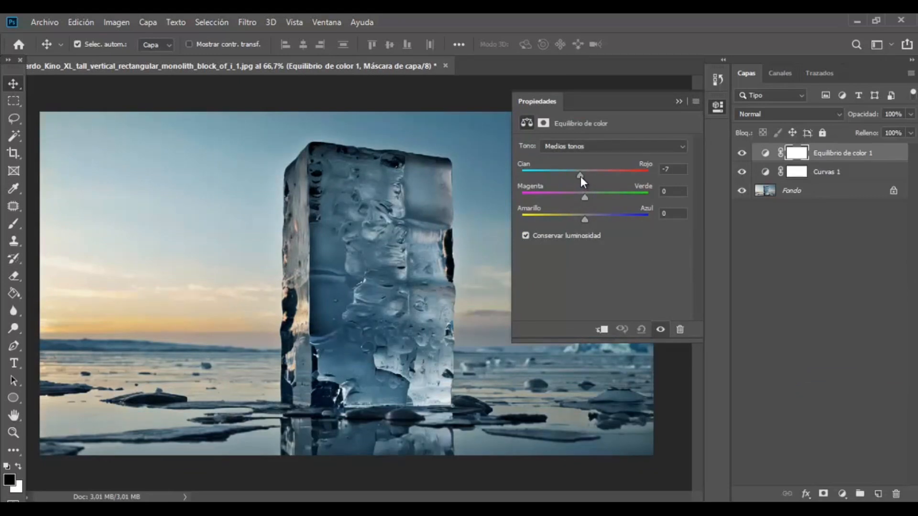
left_click_drag(588, 220, 592, 217)
left_click(675, 103)
Step: Place the cut-out woman image over the ice block, scaled to 70% and rotated about -1.9°
key("ctrl+minus")
key("ctrl+minus")
key("ctrl+minus")
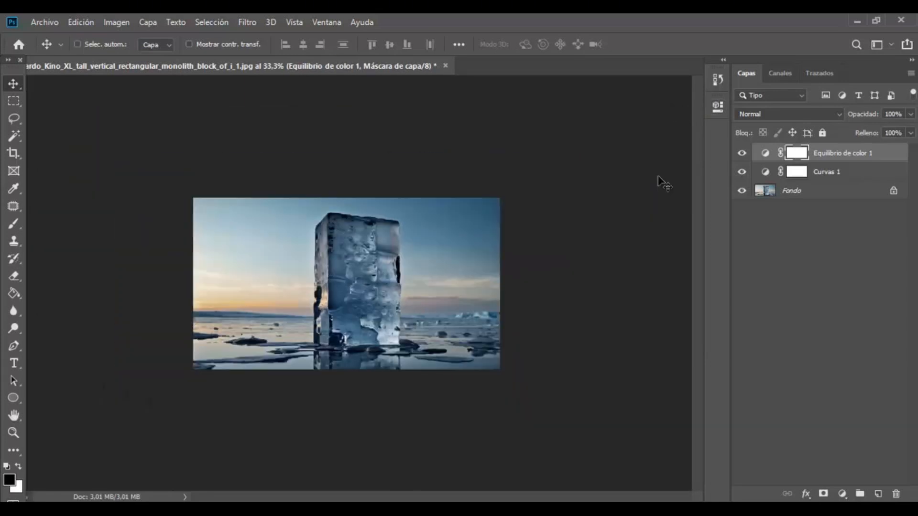
key("ctrl+plus")
key("ctrl+plus")
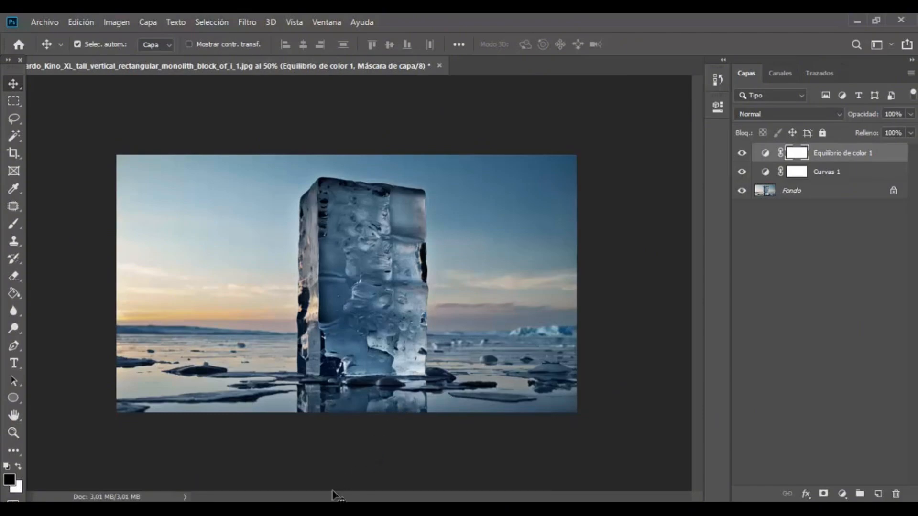
left_click(316, 506)
left_click_drag(190, 175, 377, 309)
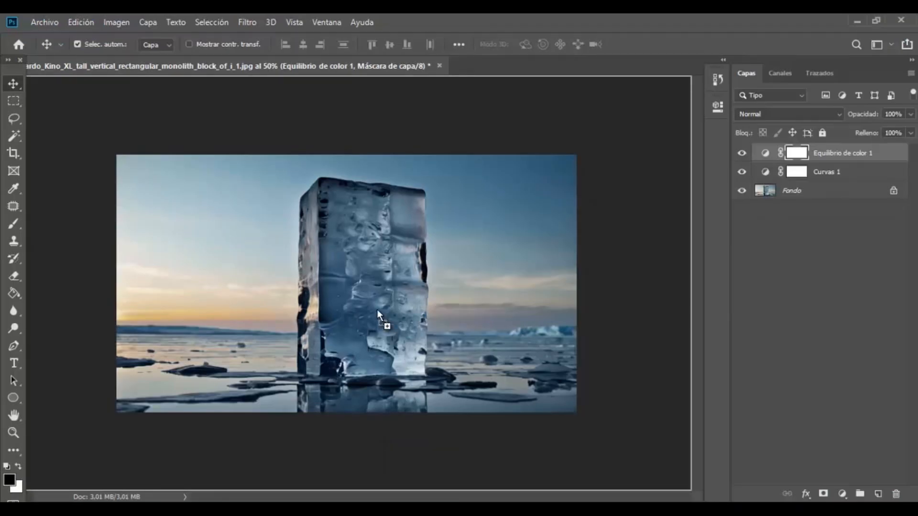
left_click_drag(478, 412, 408, 346)
left_click_drag(357, 303, 426, 333)
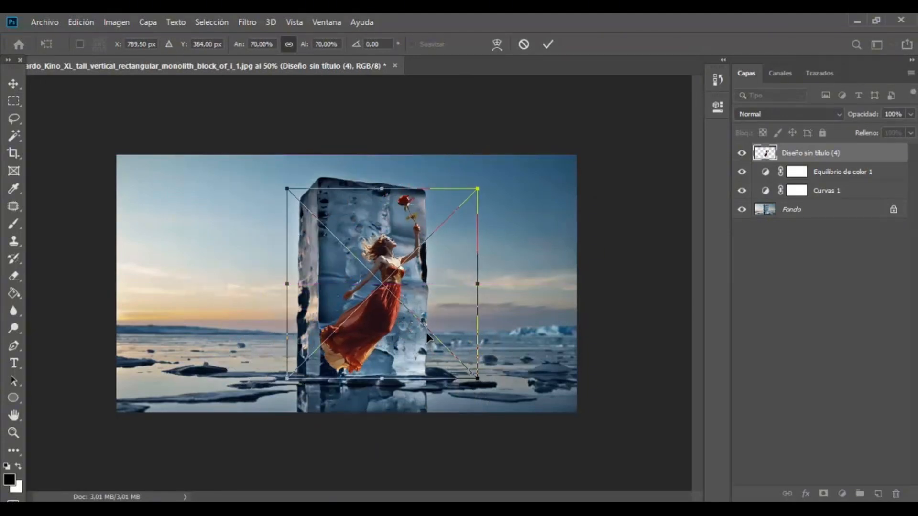
left_click_drag(493, 168, 488, 173)
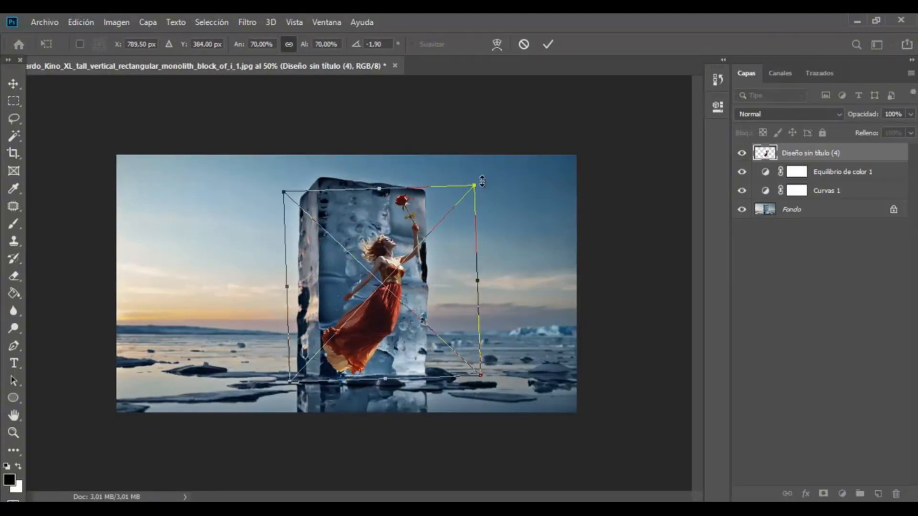
left_click(17, 84)
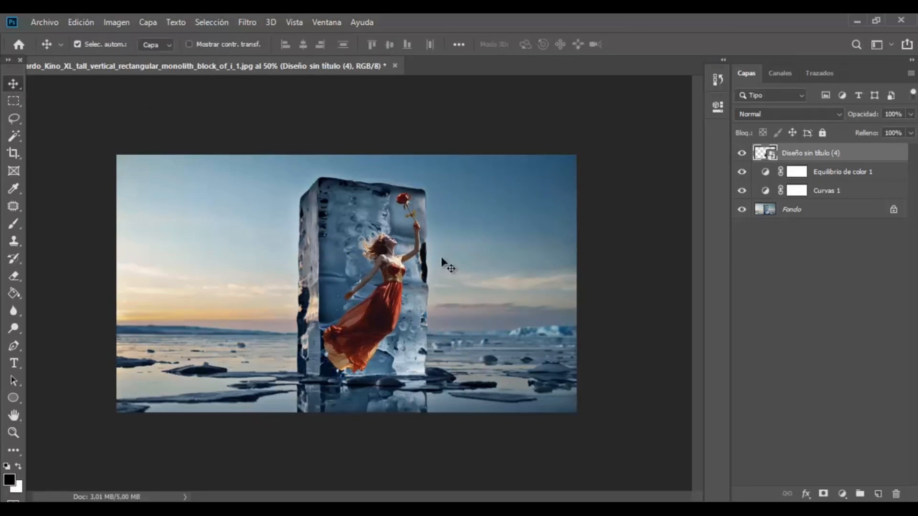
Step: Clip a Color Balance adjustment to the woman layer, with midtones Cyan-Red at -41 and Yellow-Blue at about +26
key("ctrl+plus")
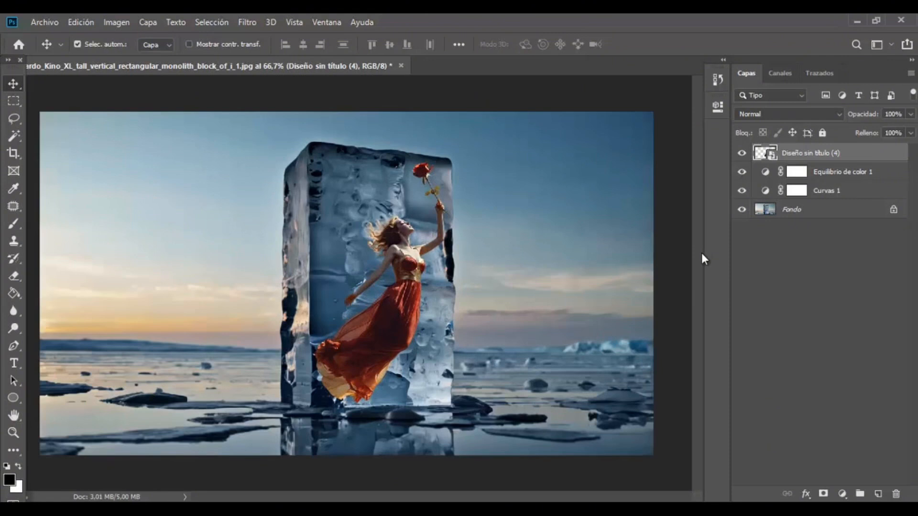
left_click(843, 494)
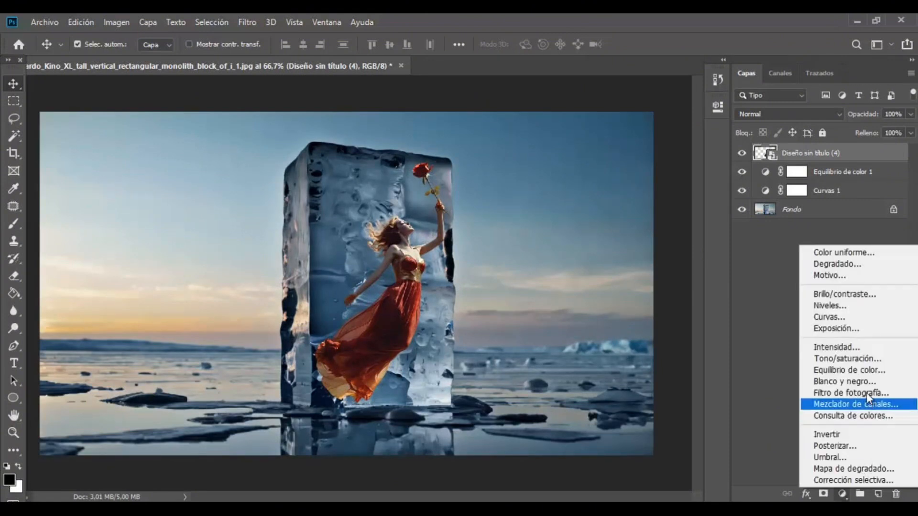
left_click(862, 370)
left_click(602, 330)
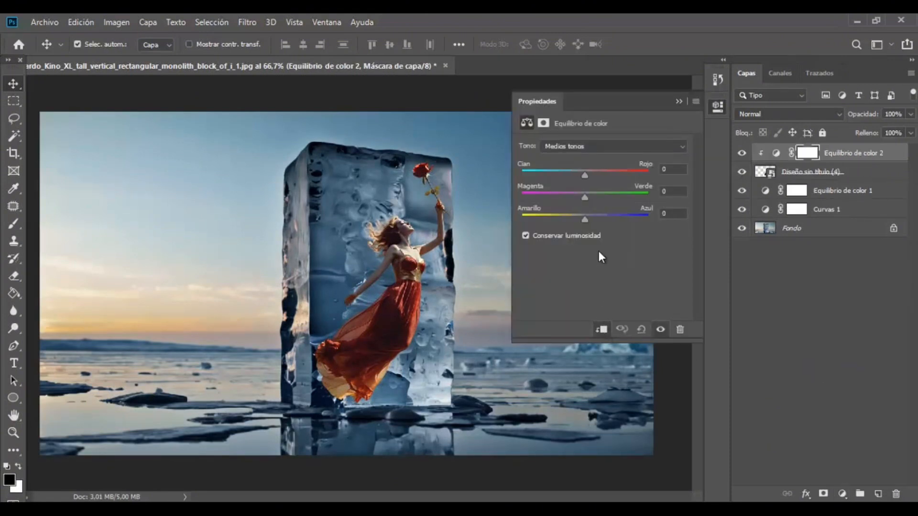
left_click_drag(585, 175, 559, 174)
left_click_drag(585, 219, 605, 220)
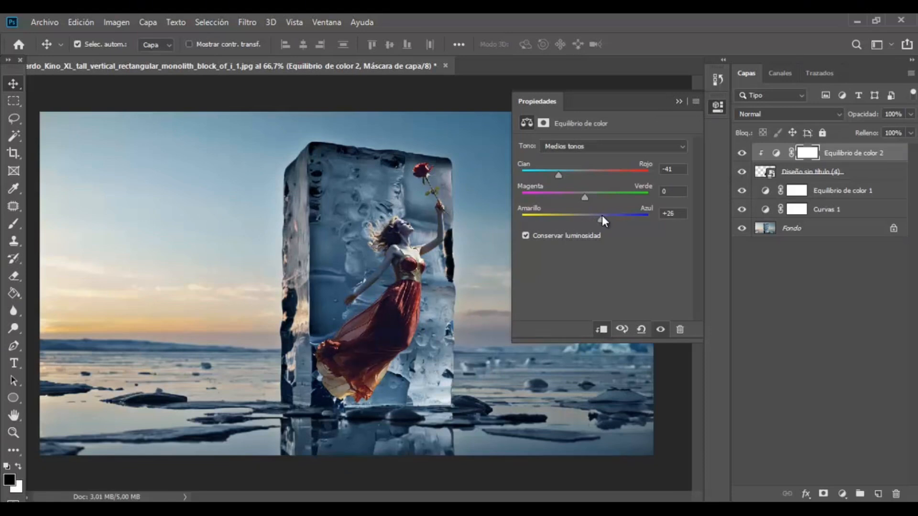
left_click(678, 102)
Step: Group the woman layer with its clipped Color Balance adjustment and duplicate the group
left_click(822, 172, "shift")
key("ctrl+g")
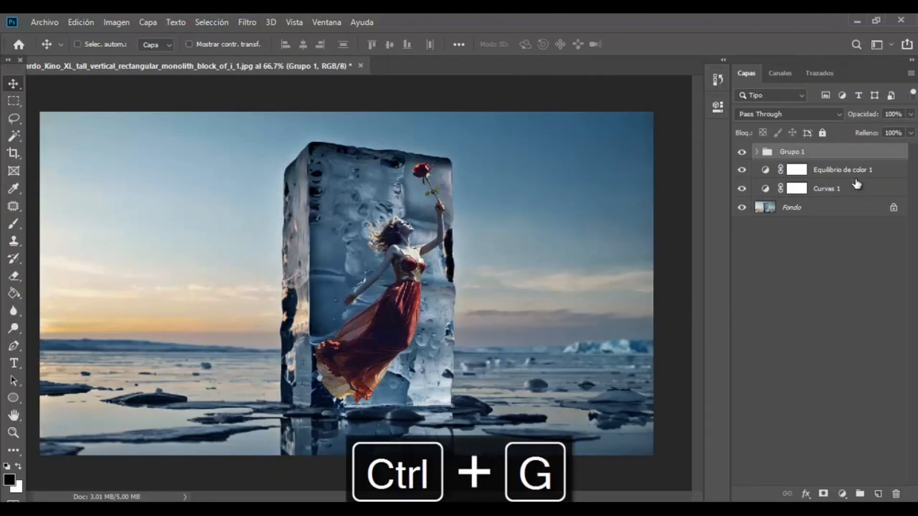
key("ctrl+minus")
key("ctrl+minus")
key("ctrl+plus")
key("ctrl+plus")
key("ctrl")
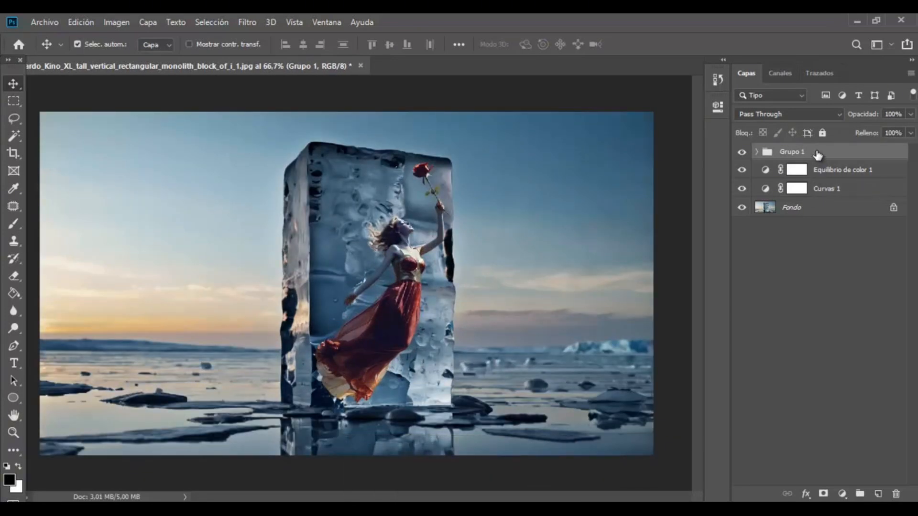
key("ctrl+j")
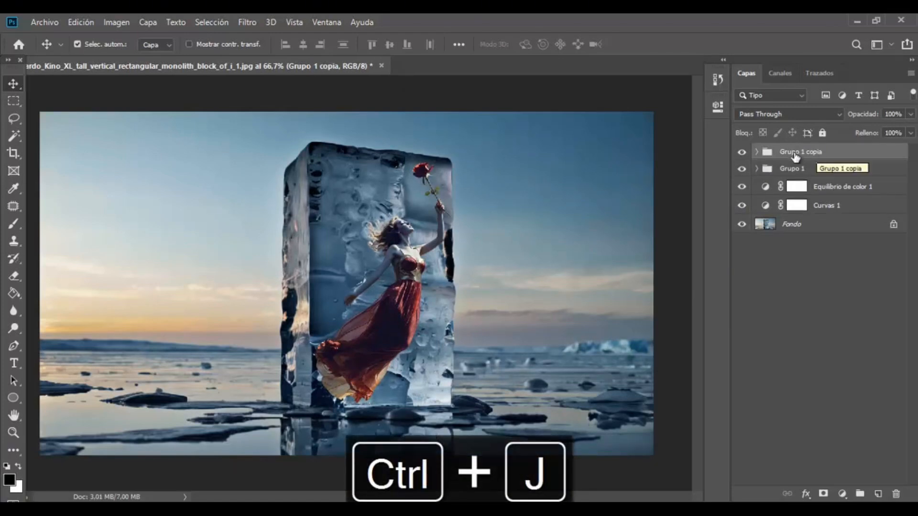
Step: Hide the Grupo 1 copia group and open the blending options of the woman layer inside Grupo 1
left_click(743, 152)
left_click(789, 168)
left_click(757, 168)
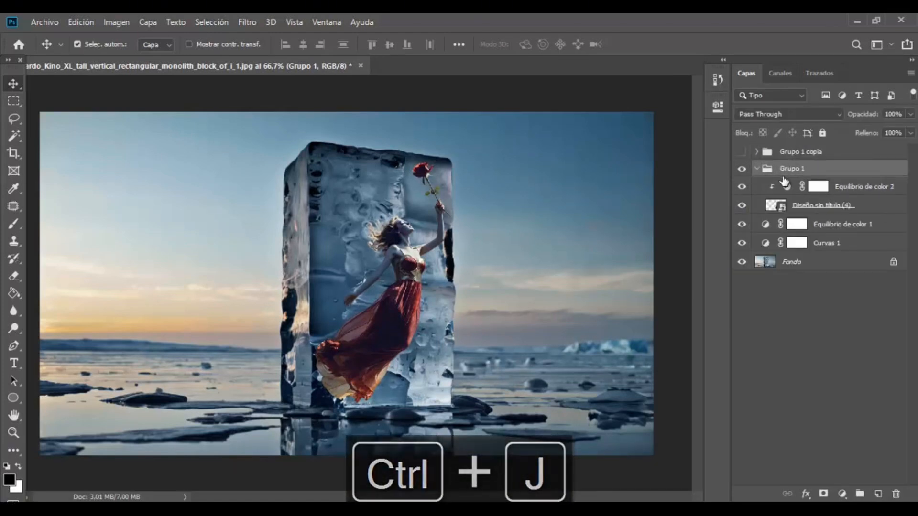
left_click(817, 190)
left_click(890, 208)
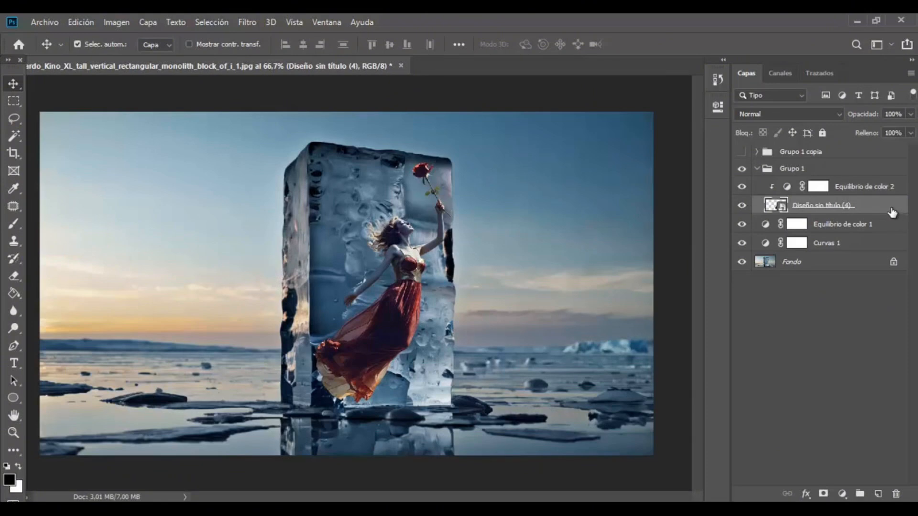
key("h")
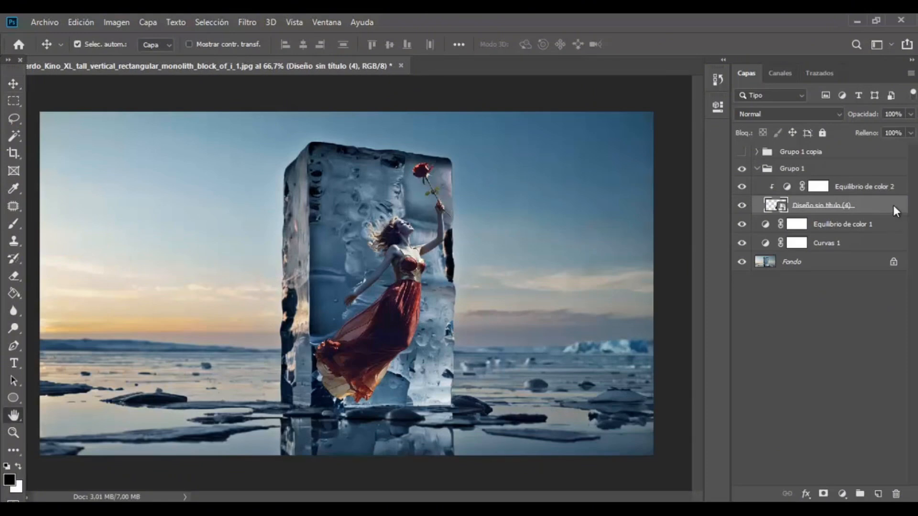
double_click(893, 208)
Step: Apply Blend If Gray splits of 0/20 and 215/255 for this layer and 0/29 and 114/255 for the underlying layer, keeping Normal mode
left_click_drag(593, 99, 744, 95)
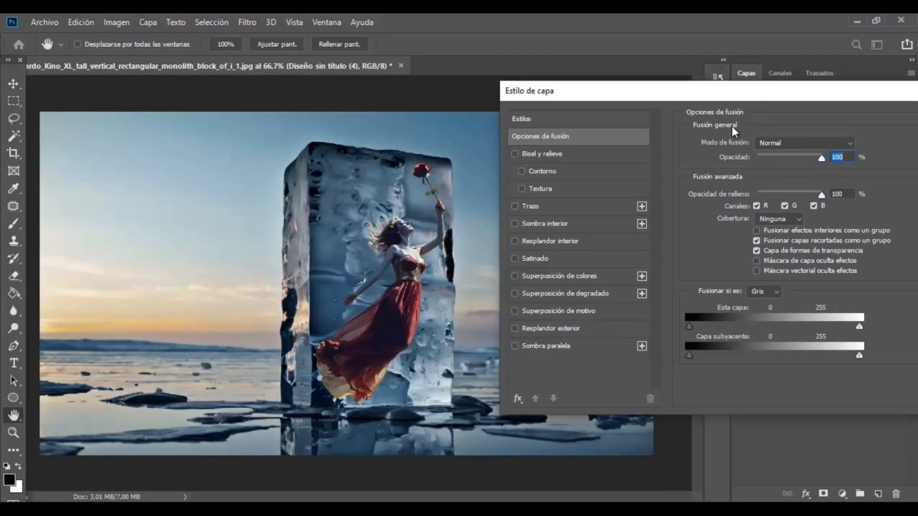
left_click_drag(692, 355, 703, 329)
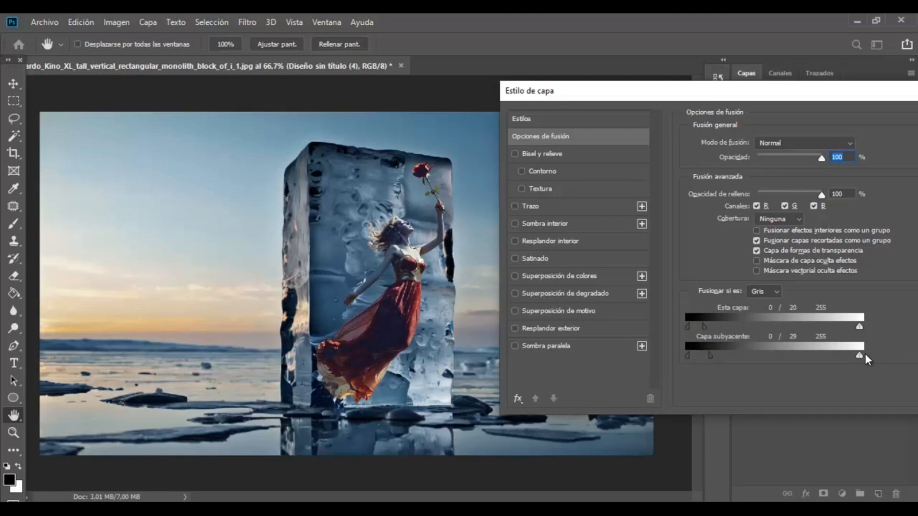
left_click_drag(825, 355, 765, 351)
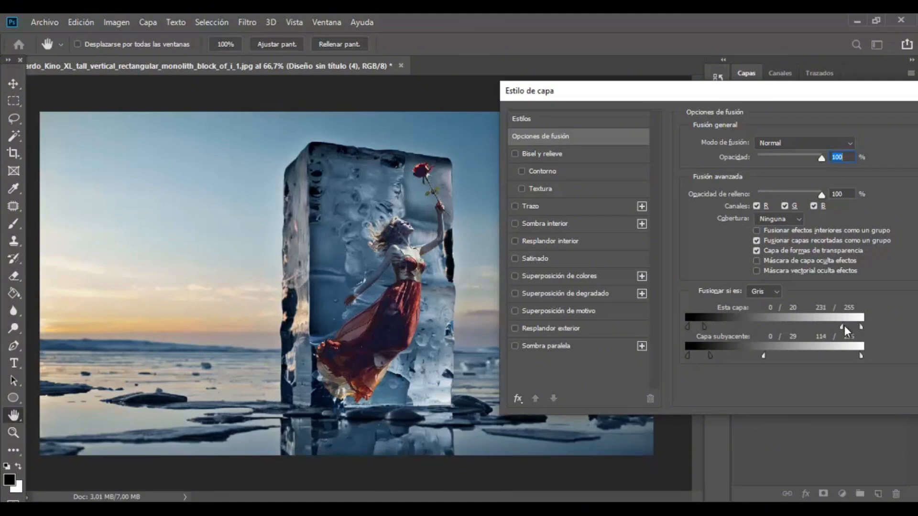
left_click_drag(846, 326, 827, 326)
left_click_drag(825, 94, 774, 105)
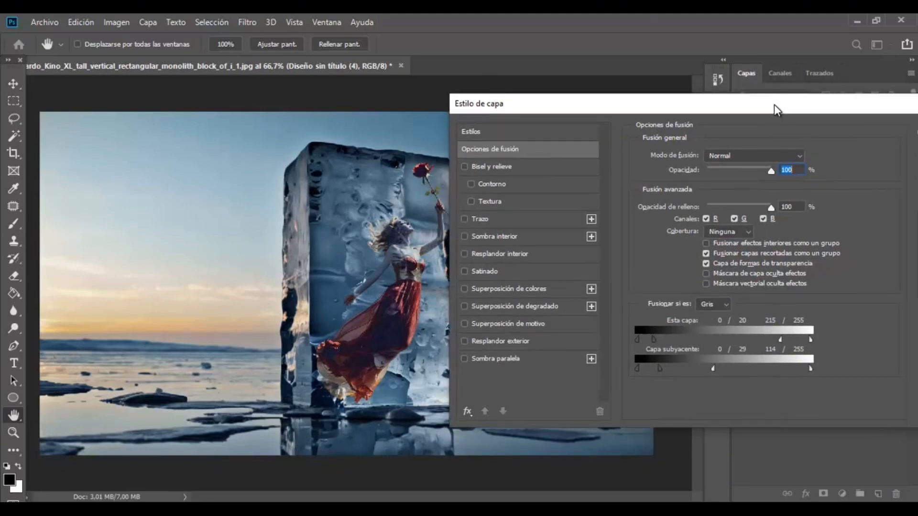
left_click(763, 155)
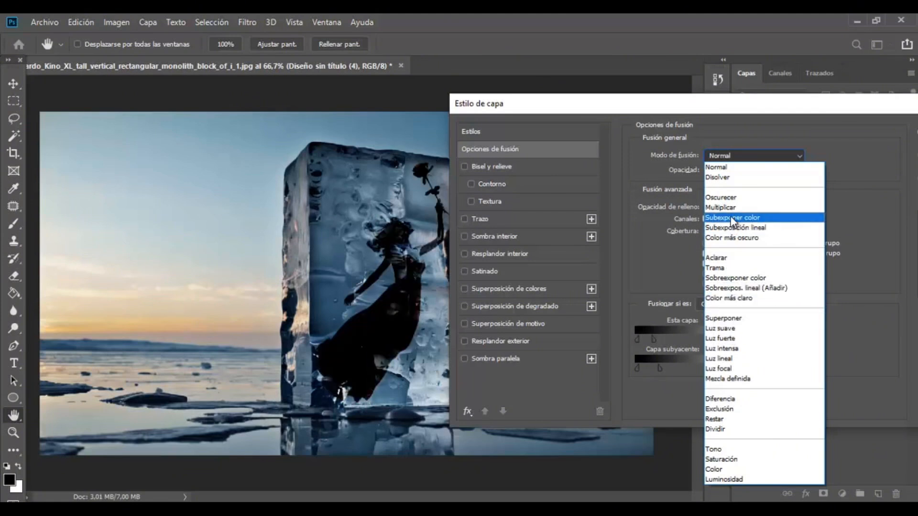
left_click(730, 168)
left_click_drag(713, 107, 663, 108)
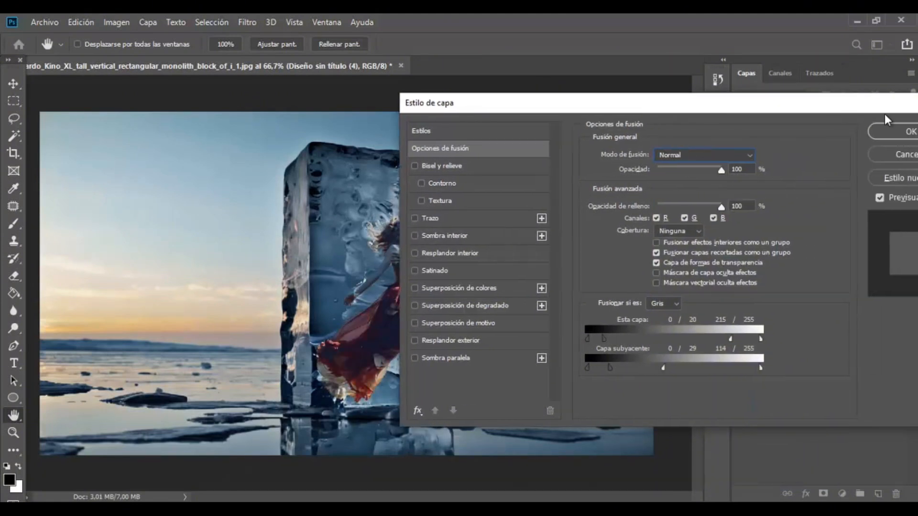
left_click(888, 132)
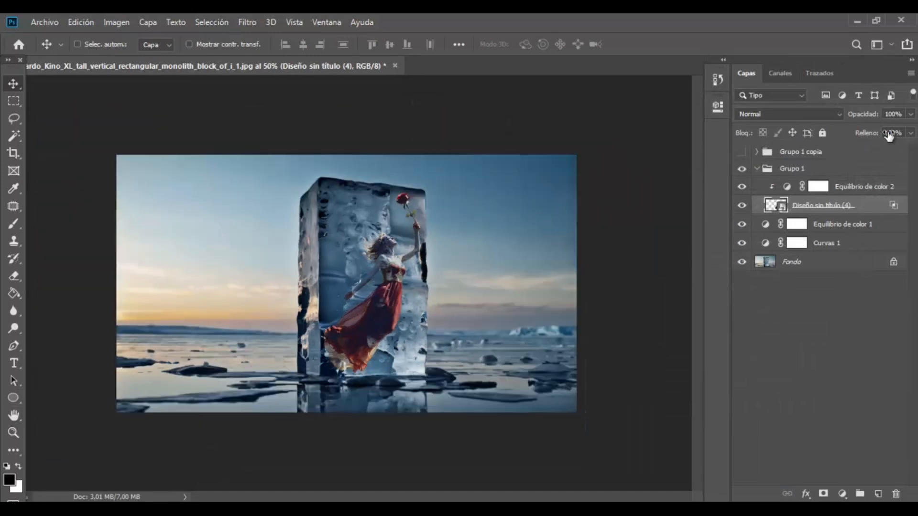
Step: Collapse Grupo 1, then make the Grupo 1 copia group visible and select it
key("ctrl+minus")
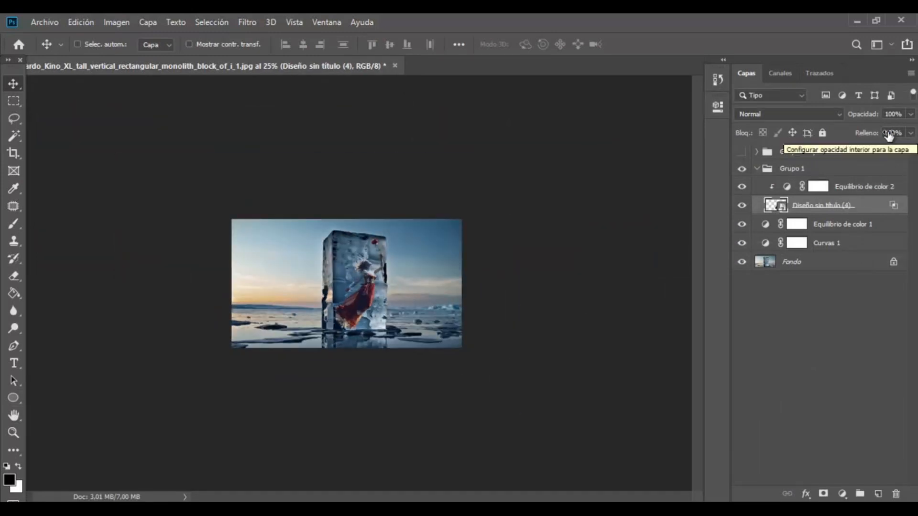
key("ctrl+1")
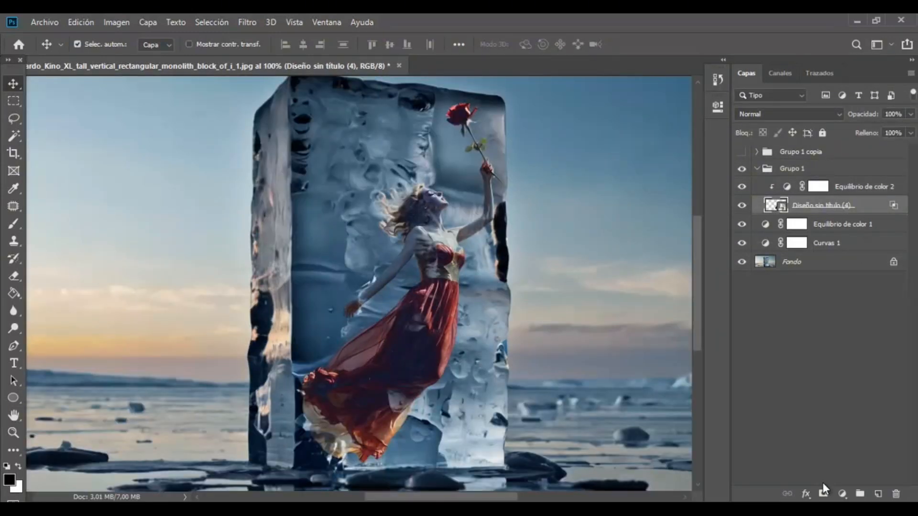
left_click(757, 168)
left_click(742, 152)
left_click(792, 152)
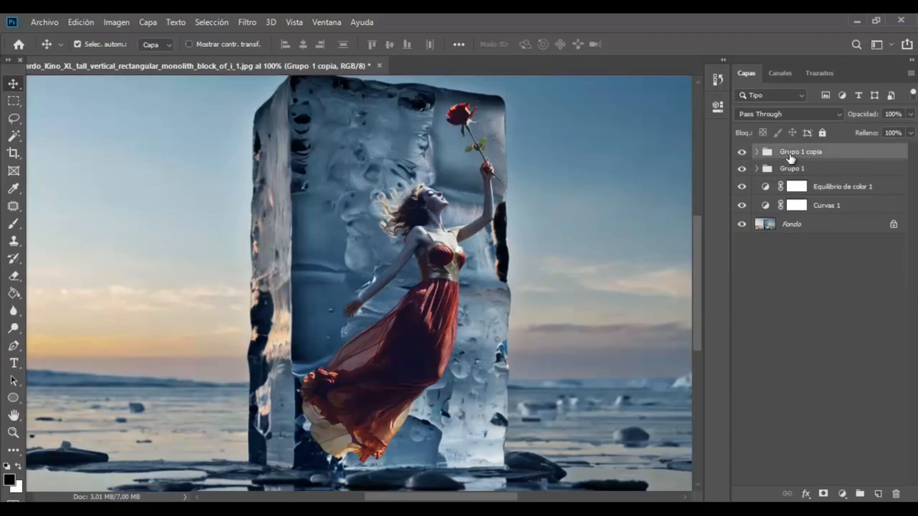
Step: Flip the Grupo 1 copia group vertically and move it directly below the ice block, to X 794.50 px and Y 940 px
key("ctrl+minus")
key("ctrl+t")
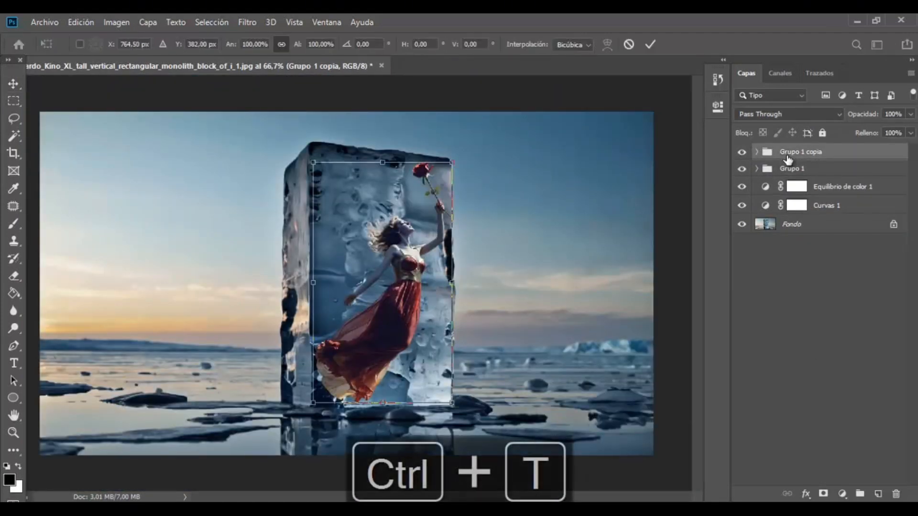
right_click(408, 284)
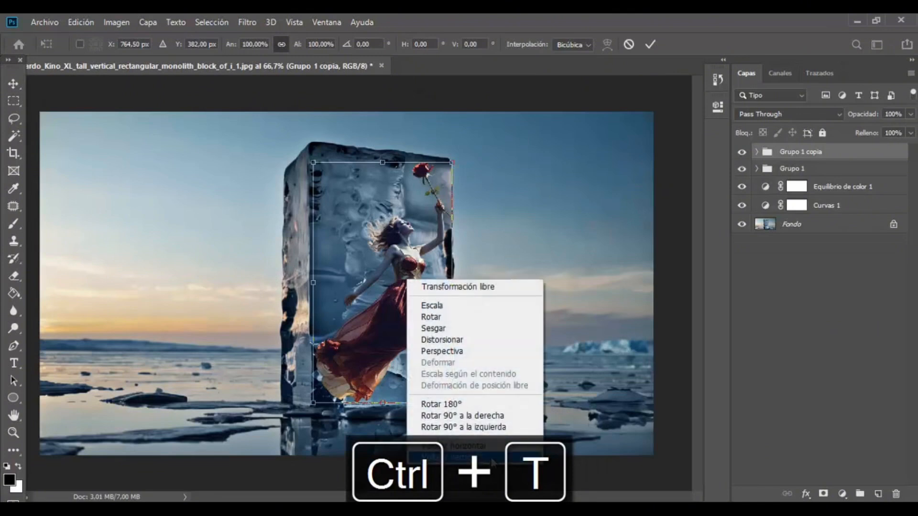
left_click(483, 461)
left_click_drag(418, 364, 405, 434)
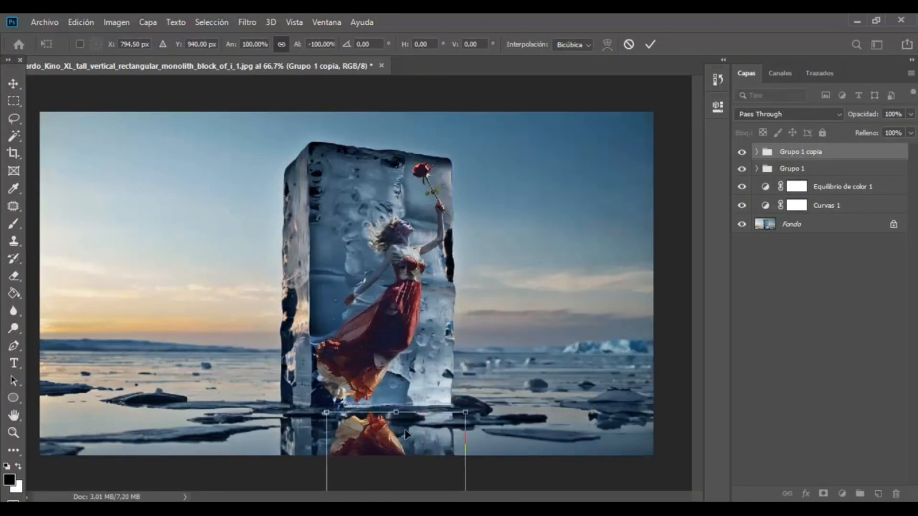
Step: Narrow the upper end of the flipped group in perspective with a 3.62° horizontal skew, apply the transform and compare with the group hidden
key("ctrl+minus")
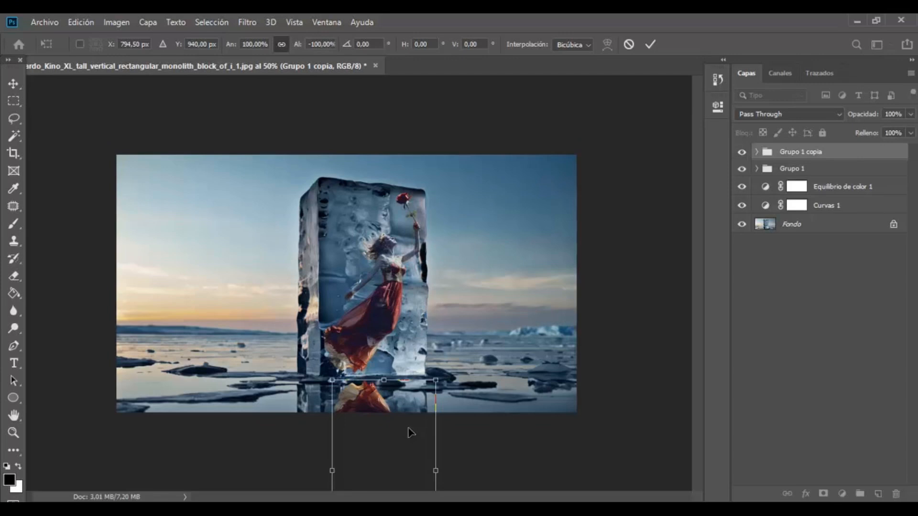
right_click(397, 390)
left_click(463, 274)
left_click_drag(436, 380, 425, 381)
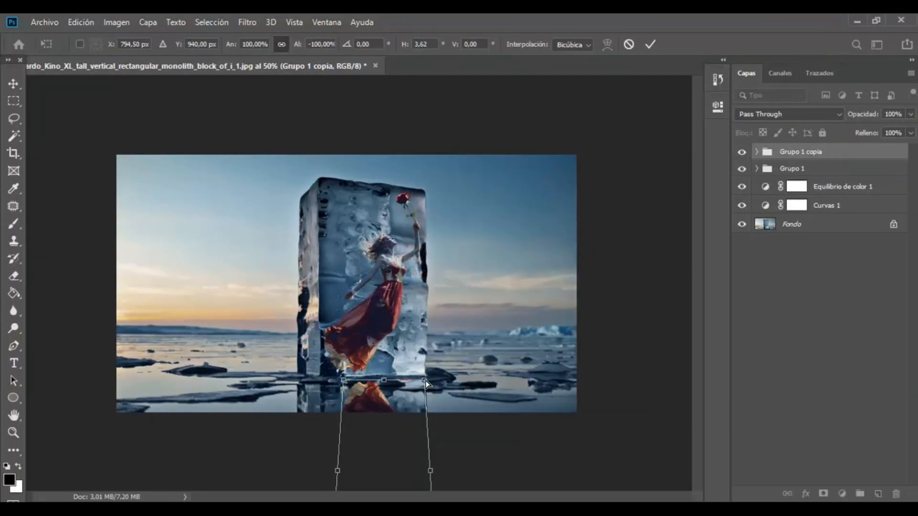
key("Return")
left_click(747, 152)
left_click(742, 152)
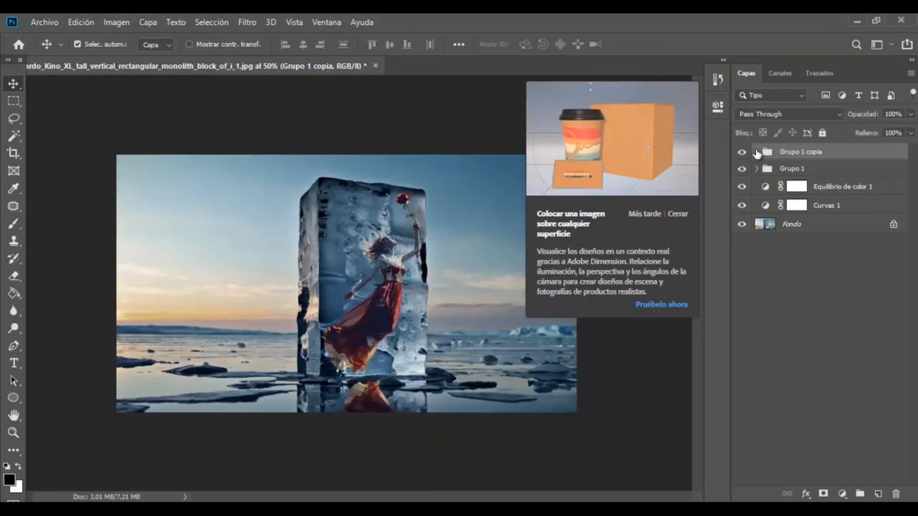
Step: Give the woman layer inside Grupo 1 copia Blend If splits of 0/40 and 108/255 for this layer and 0/70 and 120/255 for the underlying layer
left_click(756, 152)
left_click(844, 190)
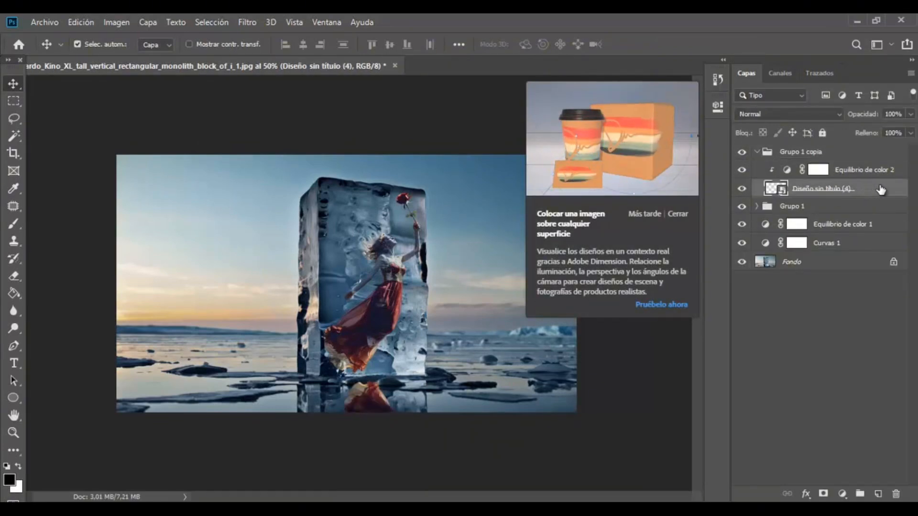
double_click(892, 191)
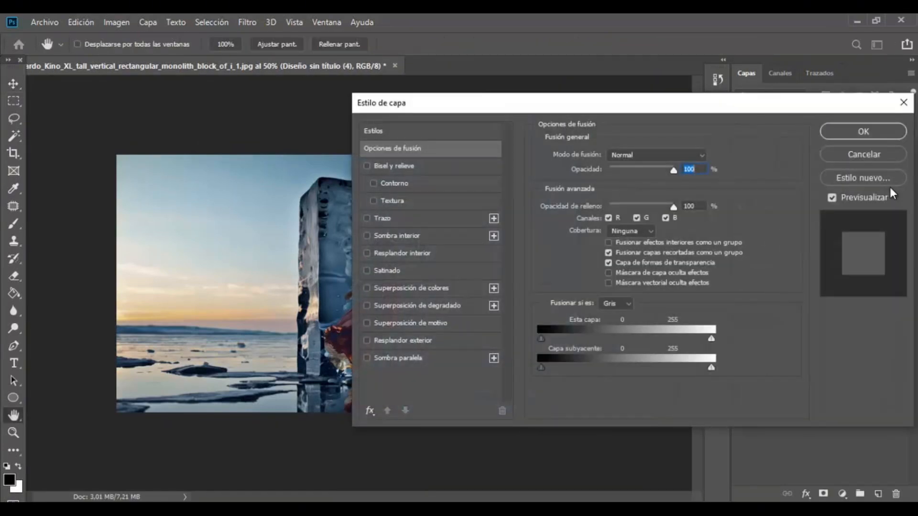
left_click_drag(712, 371, 621, 368)
left_click_drag(709, 338, 614, 337)
left_click_drag(488, 108, 661, 131)
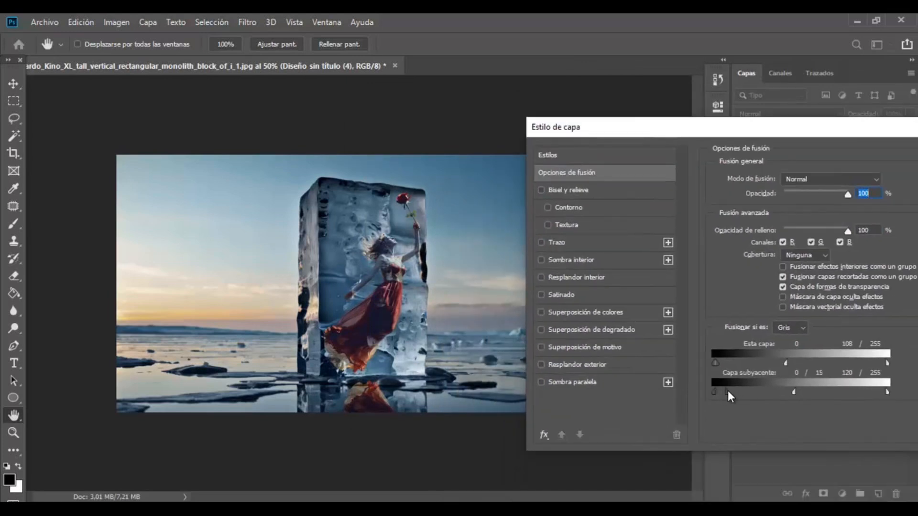
left_click_drag(756, 385, 744, 357)
left_click_drag(810, 123, 676, 149)
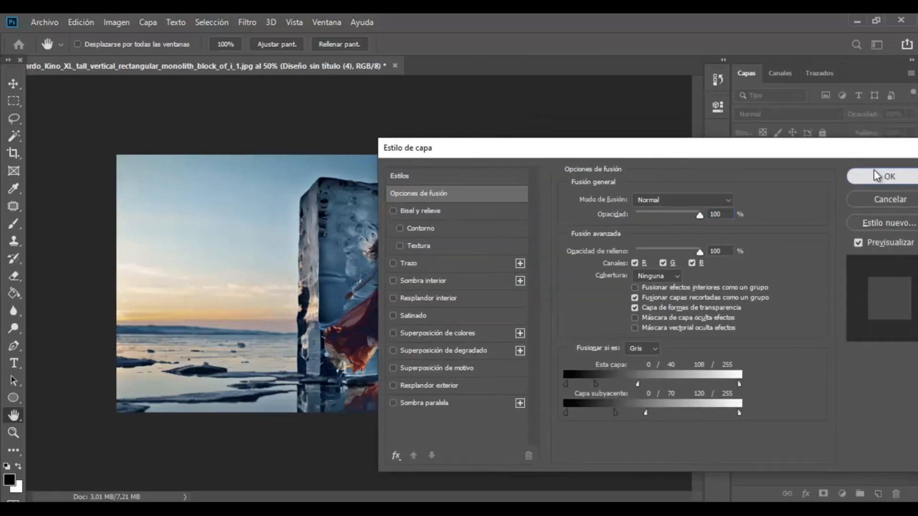
left_click(865, 176)
Step: Mask the woman layer in Grupo 1 copia and soften the reflection with a black brush at 40% opacity, then collapse the group
left_click(823, 493)
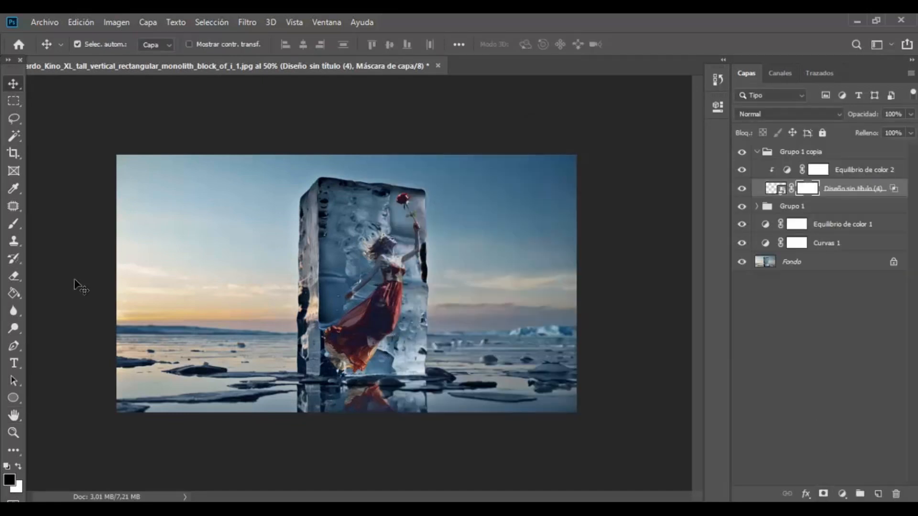
key("b")
mouse_move(379, 380)
left_mouse_down()
mouse_move(343, 374)
mouse_move(410, 362)
left_mouse_up()
key("ctrl+plus")
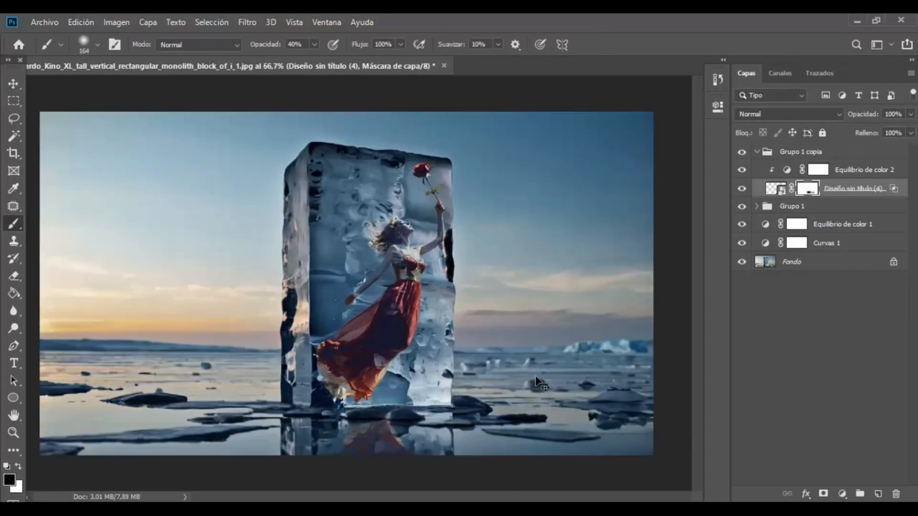
key("ctrl+plus")
left_click_drag(698, 325, 696, 364)
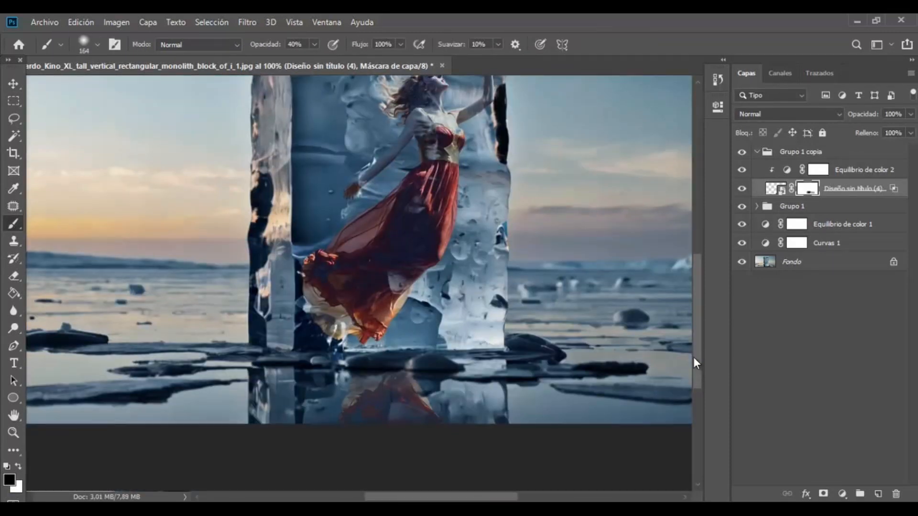
left_click(757, 152)
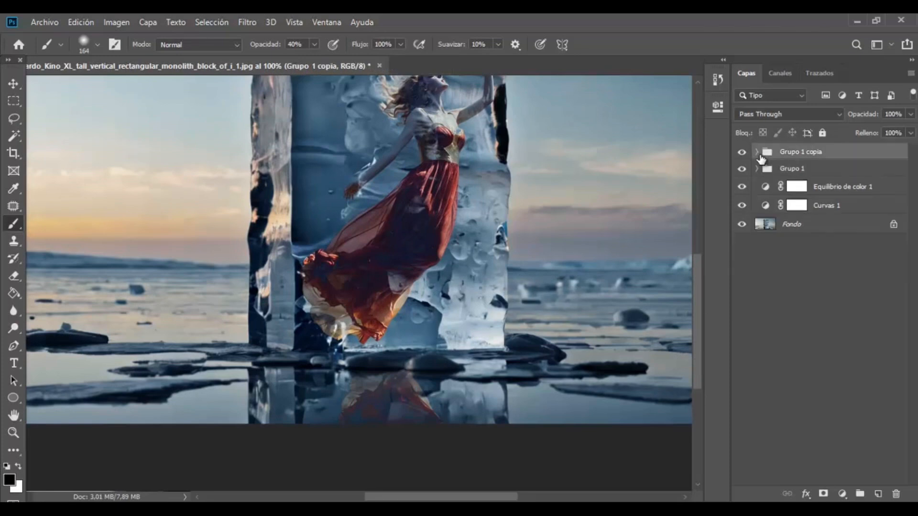
Step: Add a layer mask to Grupo 1 and partly fade the middle of the dress with the black brush at 40% opacity
left_click(742, 168)
left_click(742, 168)
left_click(808, 168)
left_click(823, 494)
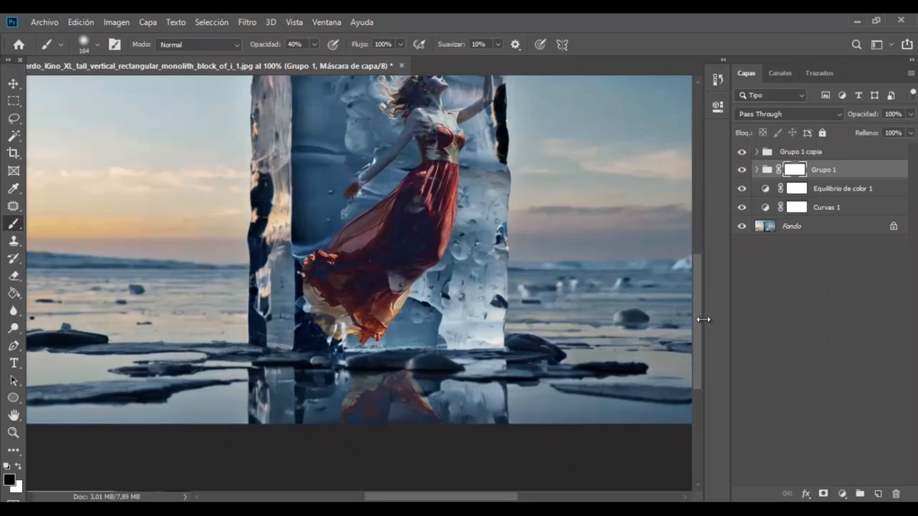
left_click_drag(702, 309, 701, 285)
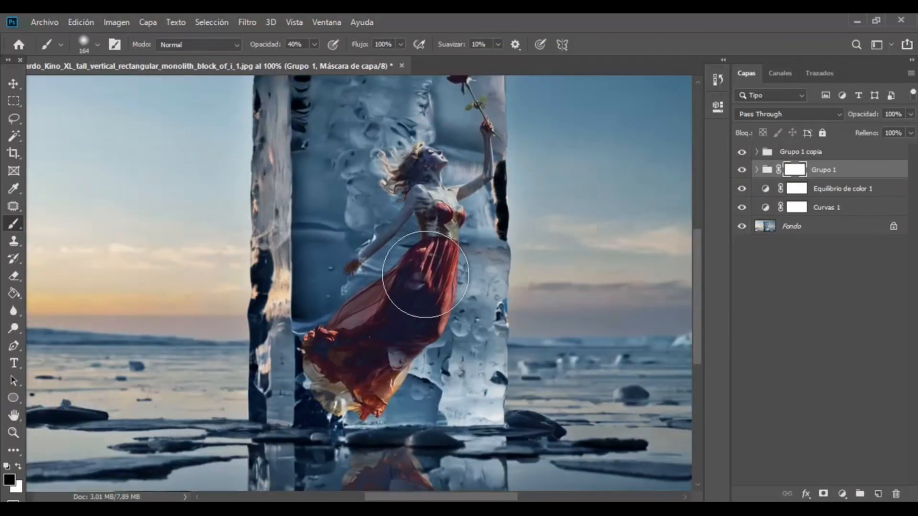
left_click(425, 275)
left_click(447, 309)
left_click(454, 270)
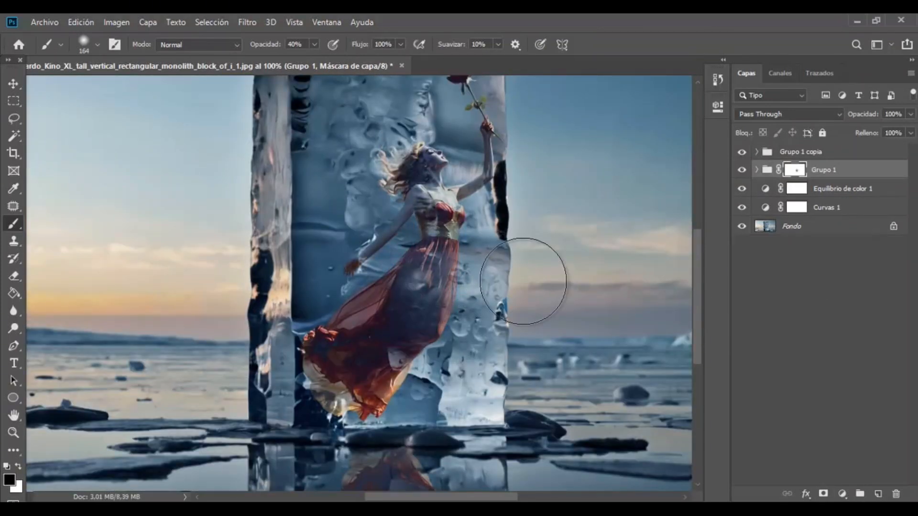
Step: Fade the lower dress and the rose on the Grupo 1 mask with a size 113 black brush at 21% opacity
key("ctrl+minus")
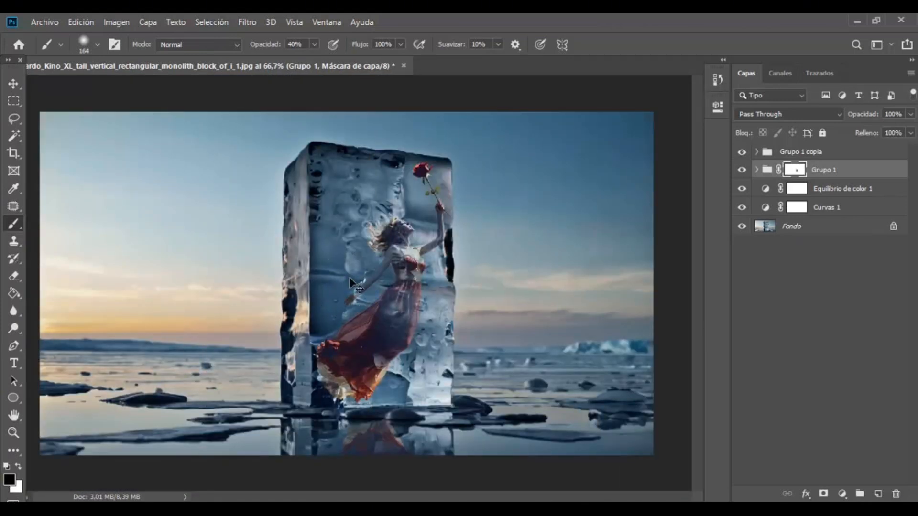
left_click_drag(350, 280, 337, 279)
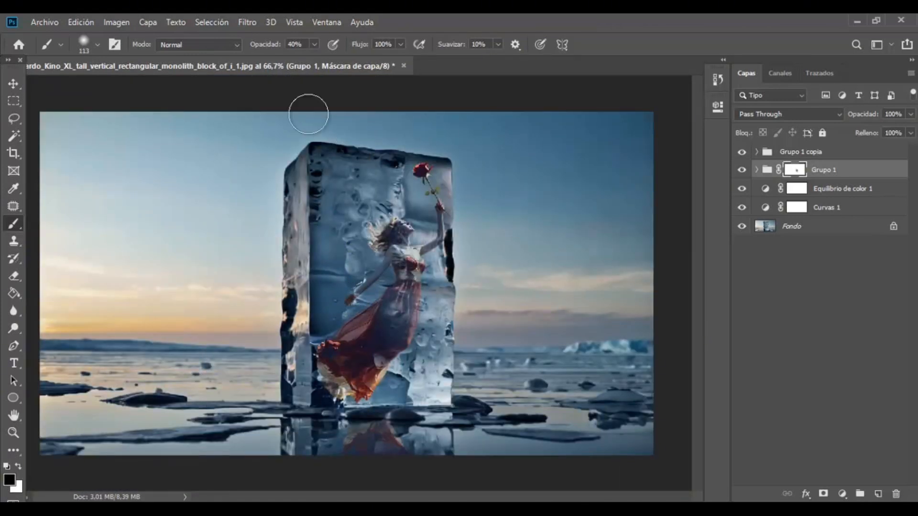
left_click(313, 45)
left_click_drag(314, 59, 300, 60)
left_click(349, 301)
mouse_move(332, 342)
left_mouse_down()
mouse_move(372, 392)
mouse_move(416, 366)
mouse_move(331, 347)
mouse_move(348, 329)
left_mouse_up()
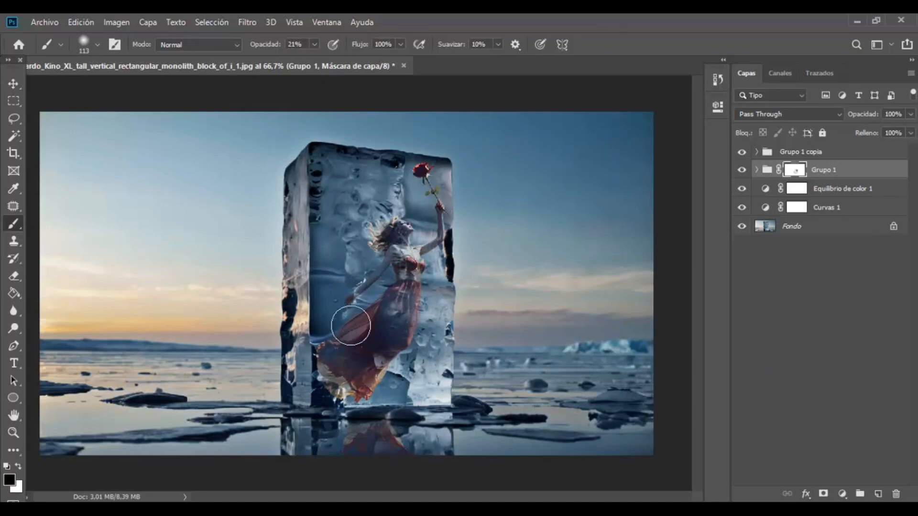
left_click_drag(418, 169, 425, 168)
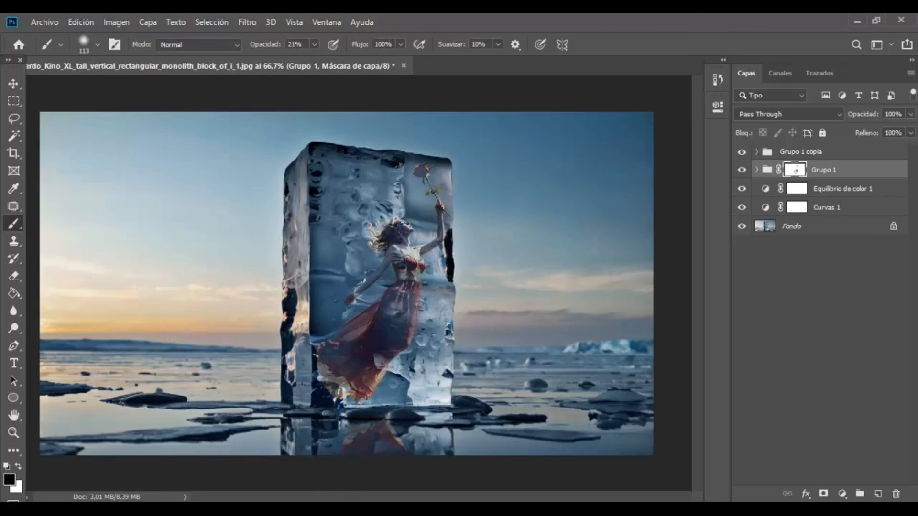
key("alt+Tab")
left_click(252, 196)
left_click_drag(260, 176, 397, 366)
key("Return")
key("b")
left_click_drag(820, 171, 819, 146)
Step: Scale the ice texture to 499.11% and rotate it to -88.39° so that it covers the whole ice block
key("ctrl+t")
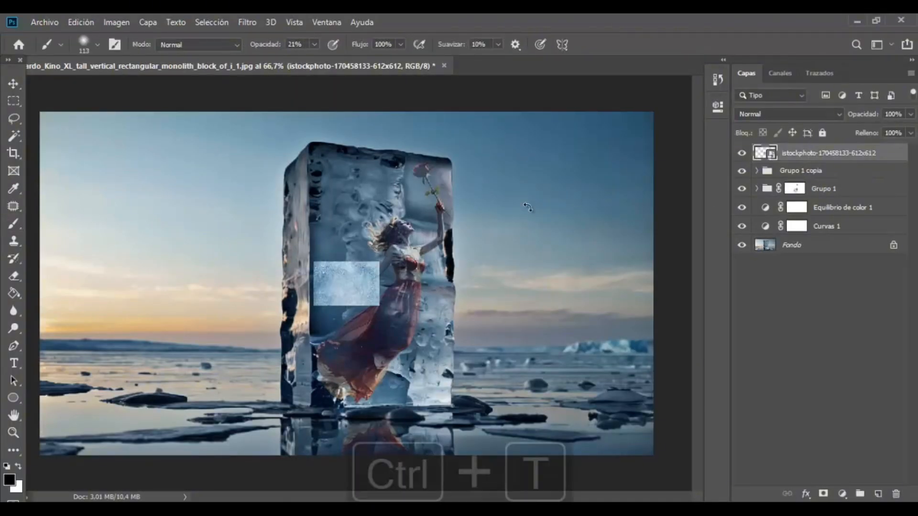
left_click_drag(374, 236, 456, 128)
left_click_drag(433, 187, 429, 214)
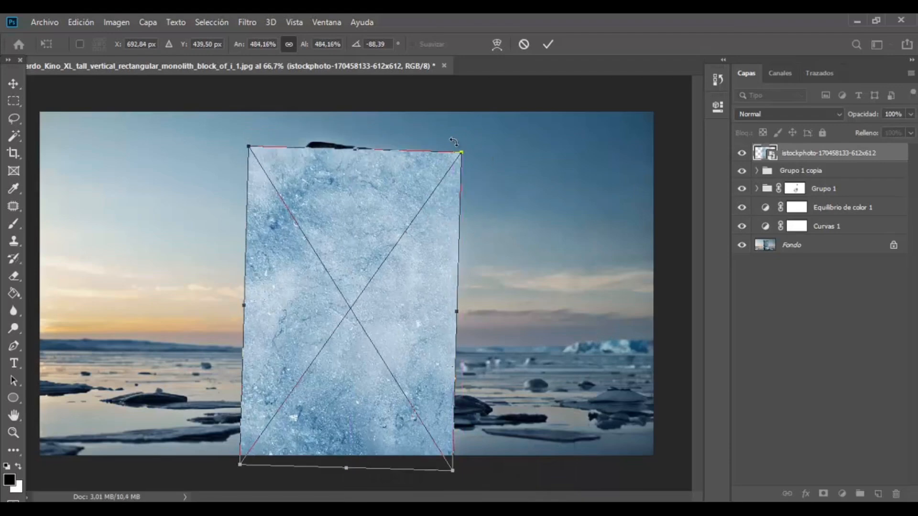
left_click_drag(465, 149, 469, 144)
left_click_drag(409, 181, 424, 180)
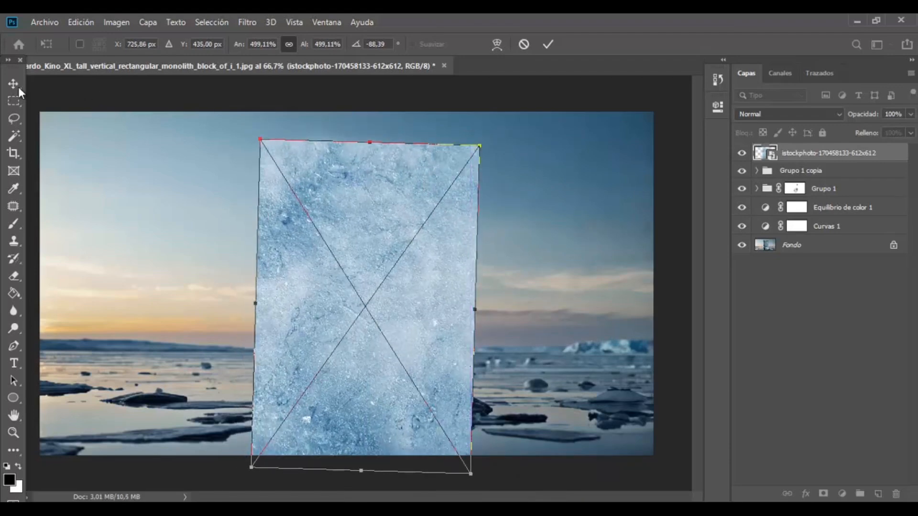
key("Return")
Step: Blend the ice texture in Trama mode with Blend If highlight splits of 173/255 for this layer and 117/255 for the underlying layer
left_click(785, 117)
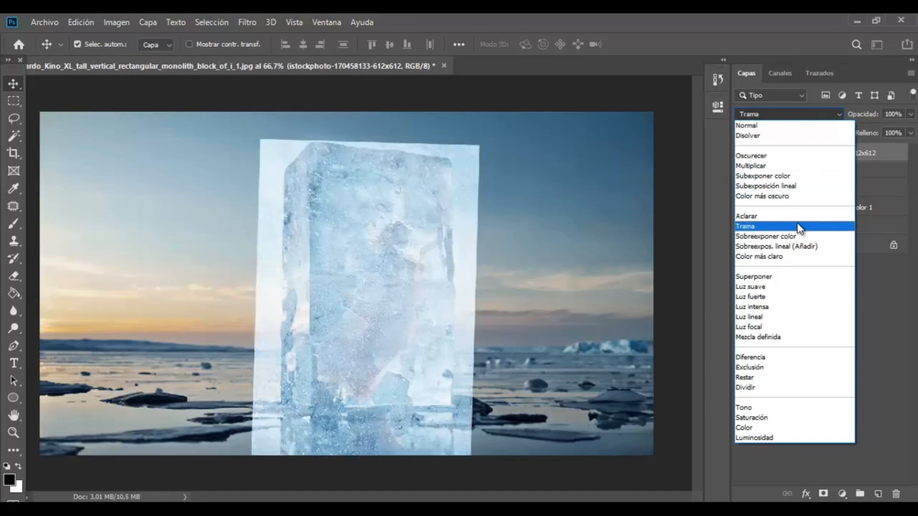
left_click(798, 226)
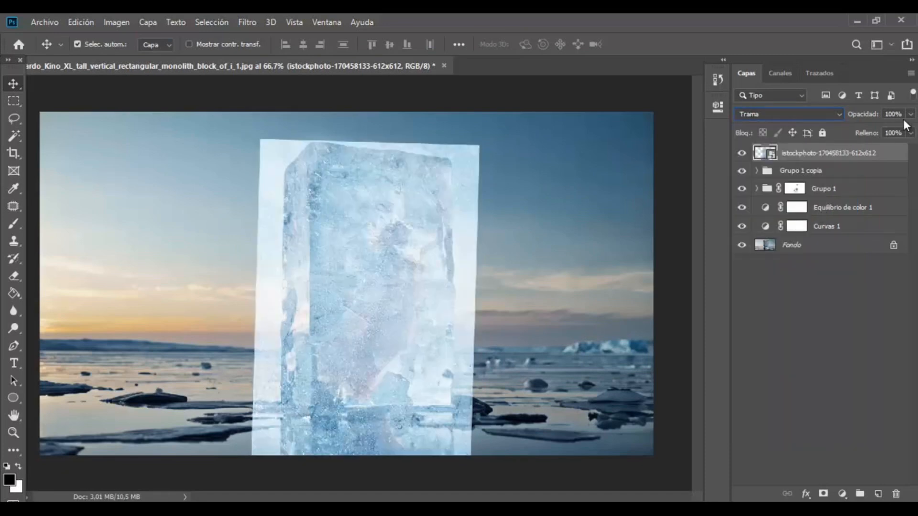
double_click(902, 158)
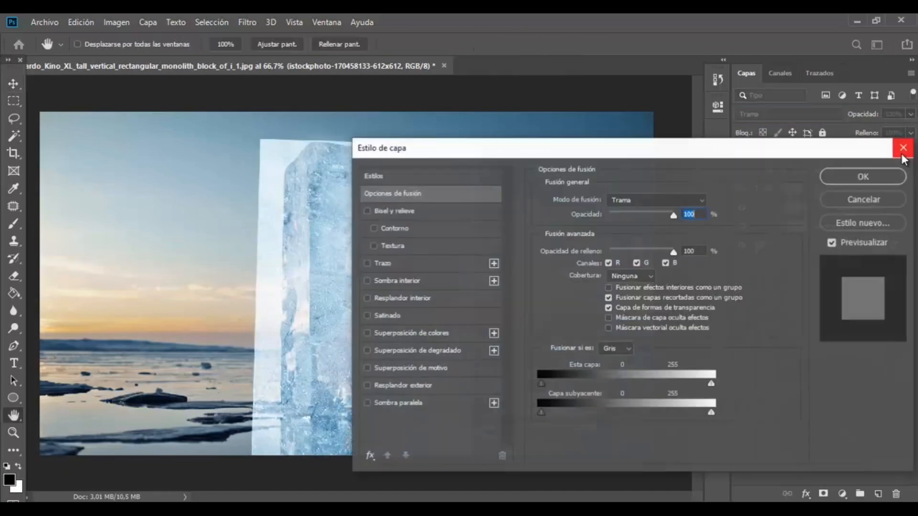
left_click_drag(538, 150, 734, 108)
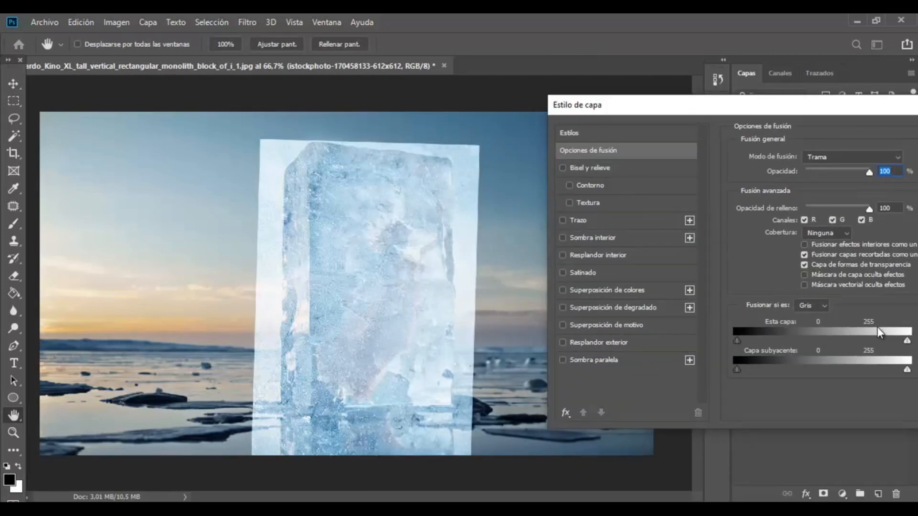
left_click_drag(908, 342, 816, 369)
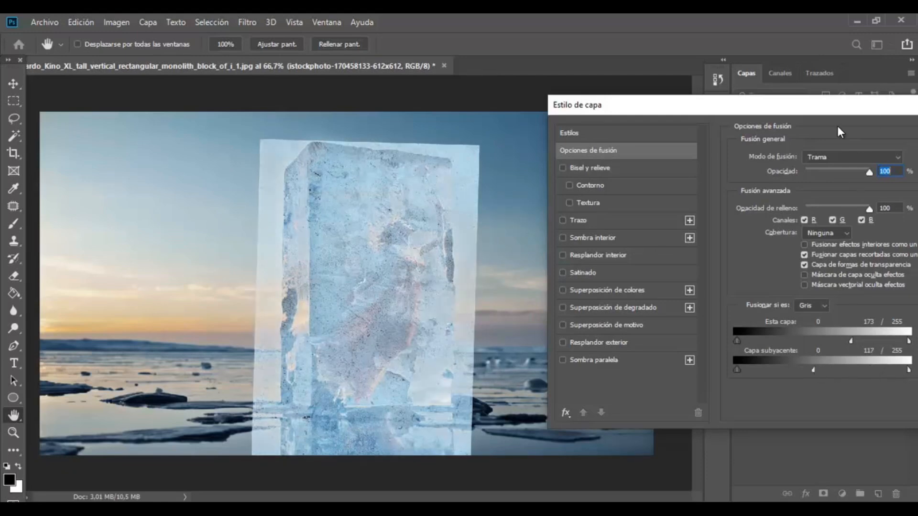
left_click_drag(828, 110, 717, 152)
left_click(878, 175)
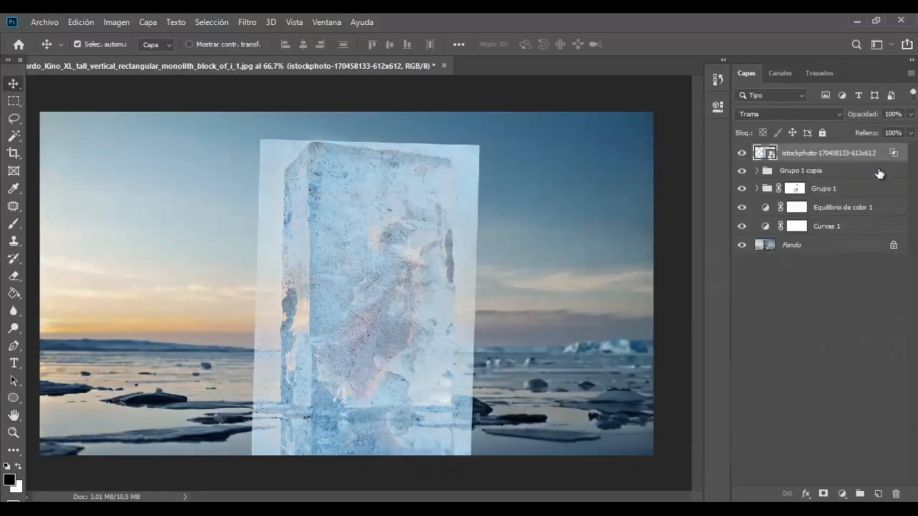
Step: Add an inverted black mask to the ice texture and reveal frost over the woman and the block with a white brush at 21% opacity
left_click(823, 494)
key("ctrl+i")
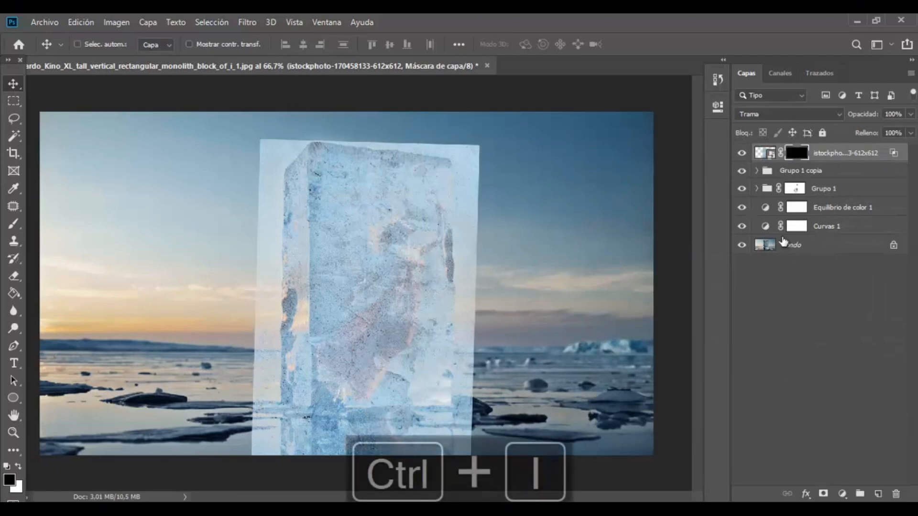
left_click(14, 223)
key("ctrl+plus")
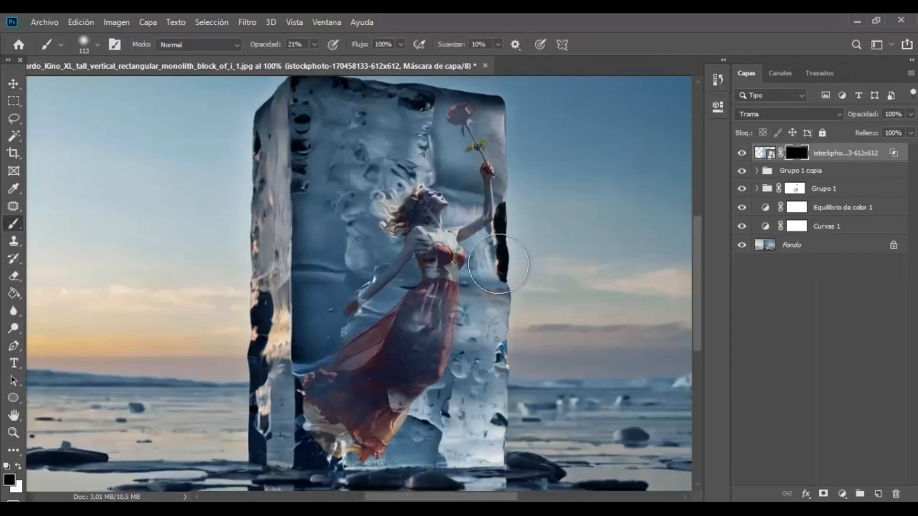
left_click(18, 466)
mouse_move(438, 263)
left_mouse_down()
mouse_move(462, 243)
mouse_move(488, 244)
mouse_move(444, 282)
mouse_move(410, 361)
mouse_move(328, 396)
mouse_move(342, 445)
mouse_move(335, 459)
mouse_move(397, 435)
mouse_move(483, 437)
left_mouse_up()
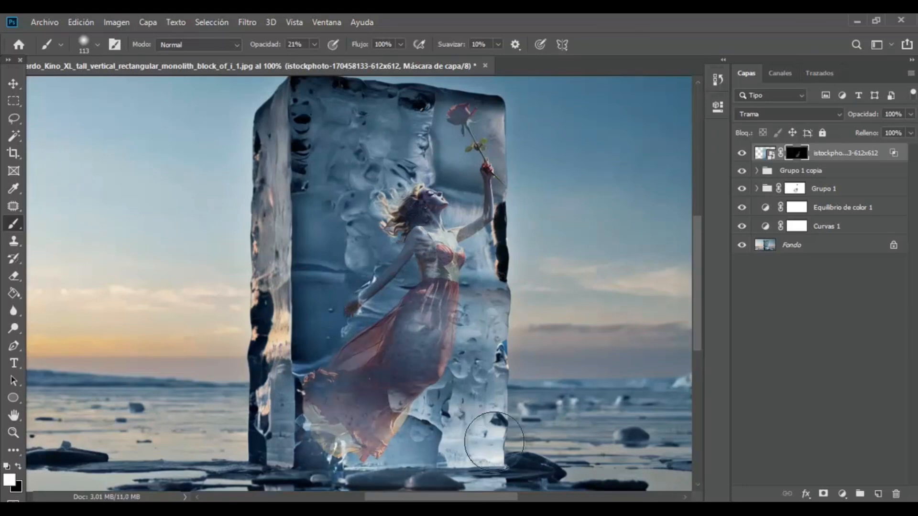
mouse_move(312, 92)
left_mouse_down()
mouse_move(323, 140)
mouse_move(375, 110)
mouse_move(463, 113)
mouse_move(474, 197)
mouse_move(451, 181)
mouse_move(382, 182)
mouse_move(379, 191)
mouse_move(369, 161)
mouse_move(384, 230)
mouse_move(345, 311)
left_mouse_up()
key("ctrl+minus")
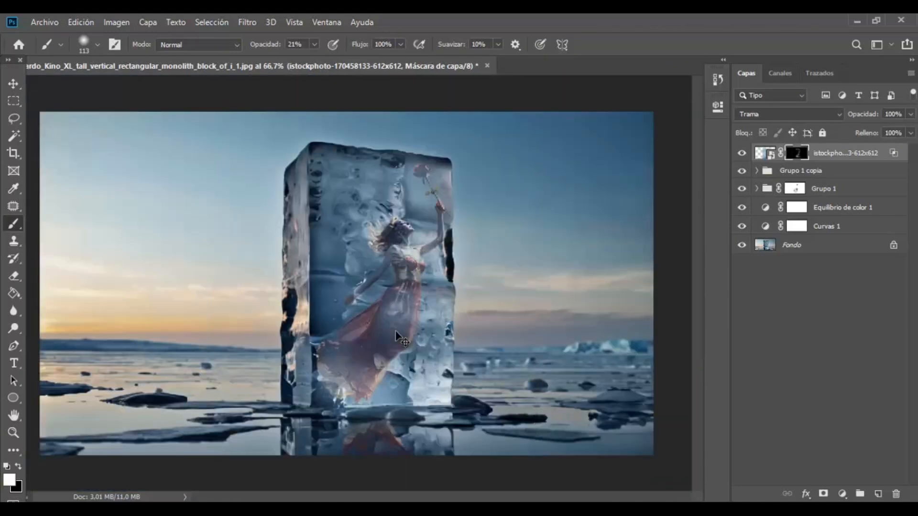
mouse_move(307, 430)
left_mouse_down()
mouse_move(412, 430)
mouse_move(371, 432)
mouse_move(438, 444)
mouse_move(298, 385)
mouse_move(298, 171)
mouse_move(316, 161)
mouse_move(436, 172)
left_mouse_up()
Step: Hide part of the frost along the ice block's upper edge with a black mask brush at 48% opacity
left_click(18, 466)
right_click(317, 171, "alt")
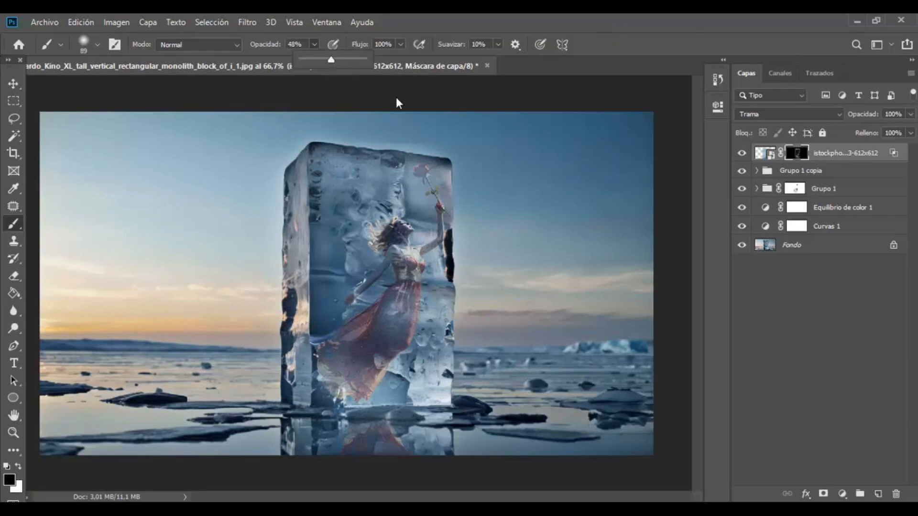
mouse_move(374, 138)
left_mouse_down()
mouse_move(447, 154)
mouse_move(308, 138)
mouse_move(268, 170)
mouse_move(328, 145)
left_mouse_up()
key("ctrl+minus")
key("ctrl+minus")
key("ctrl+minus")
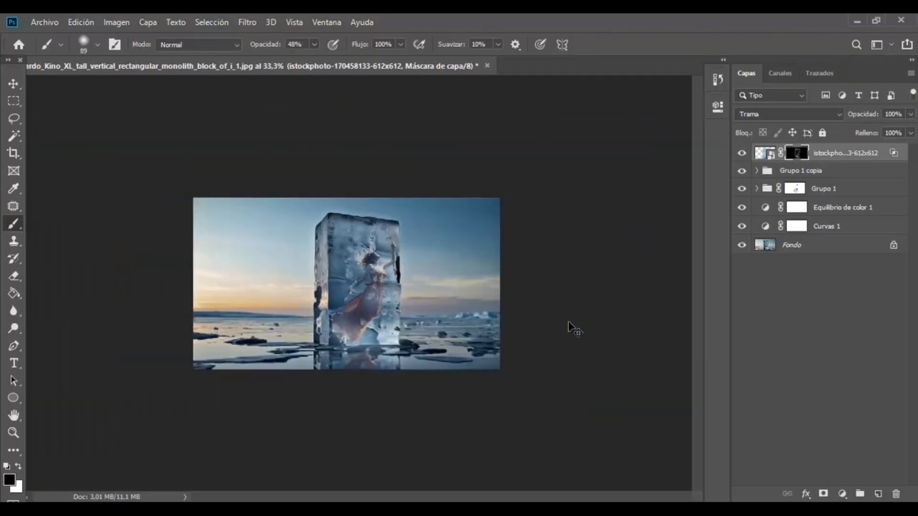
Step: Reveal frost over the woman's lower arm, waist and chest with a white mask brush at 48% opacity
key("ctrl+plus")
key("ctrl+plus")
key("ctrl+plus")
key("ctrl+plus")
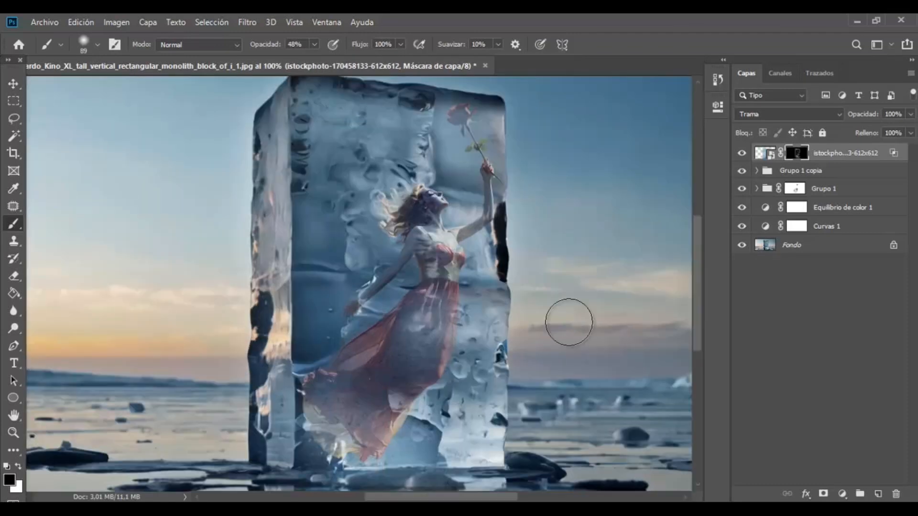
left_click(19, 468)
left_click(380, 269)
left_click(390, 269)
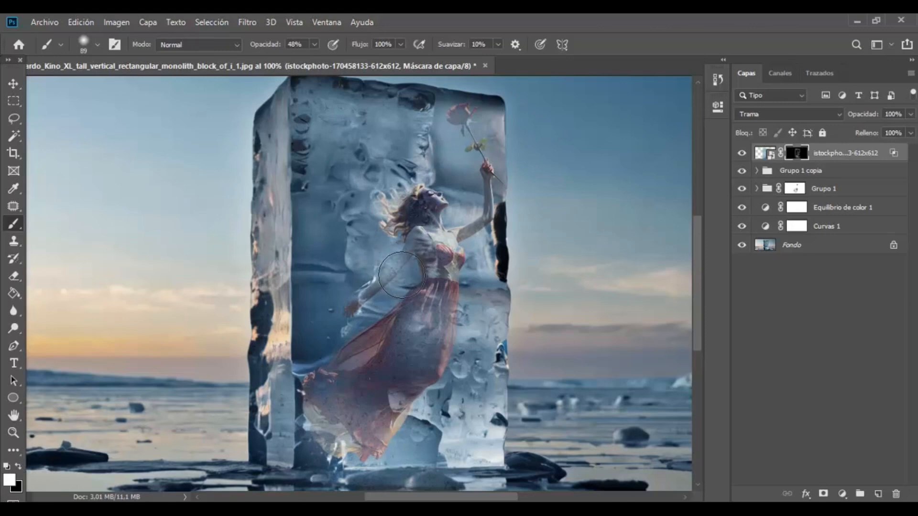
left_click(411, 278)
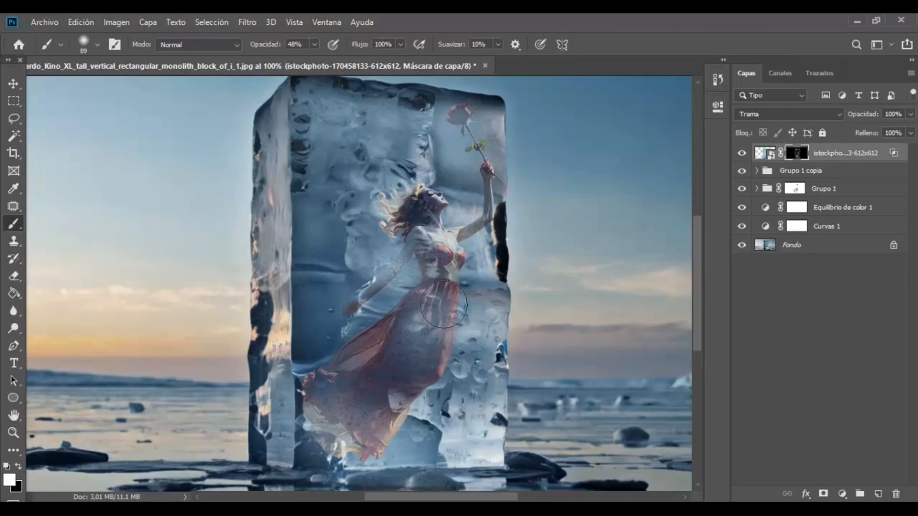
left_click_drag(433, 294, 526, 330)
key("ctrl+z")
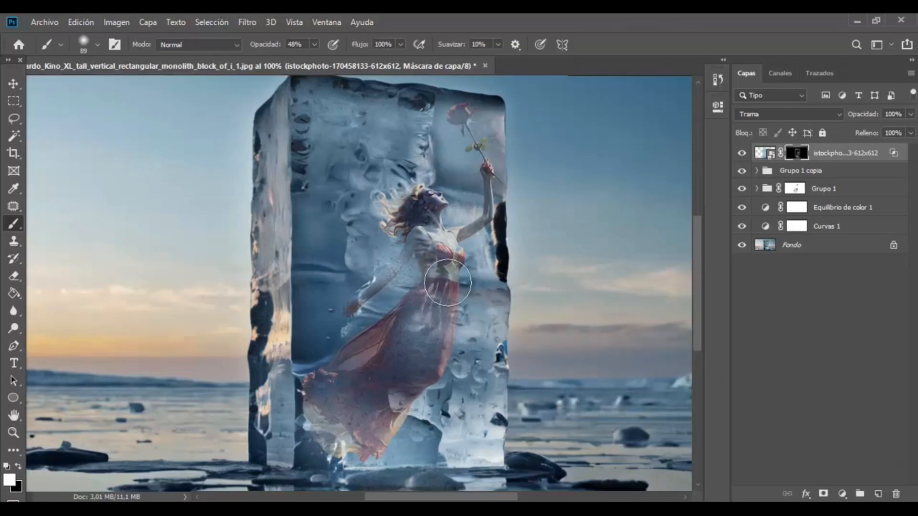
left_click_drag(446, 284, 466, 300)
left_click(464, 261)
left_click_drag(464, 264, 448, 262)
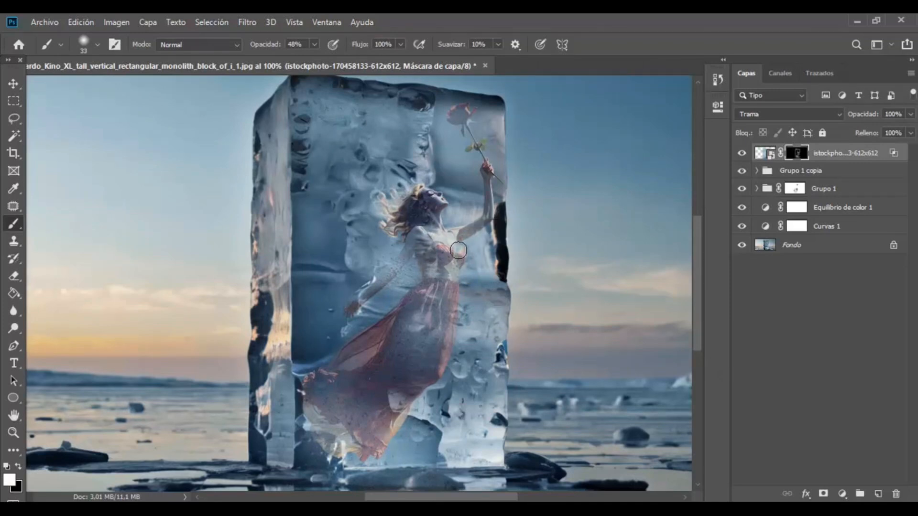
Step: Reveal frost over the dress hem and the base of the ice block with a larger white mask brush at 48% opacity
mouse_move(345, 401)
left_mouse_down()
mouse_move(376, 404)
mouse_move(342, 425)
mouse_move(410, 444)
left_mouse_up()
left_click_drag(310, 400, 308, 353)
mouse_move(303, 454)
left_mouse_down()
mouse_move(391, 438)
mouse_move(460, 442)
left_mouse_up()
key("ctrl+minus")
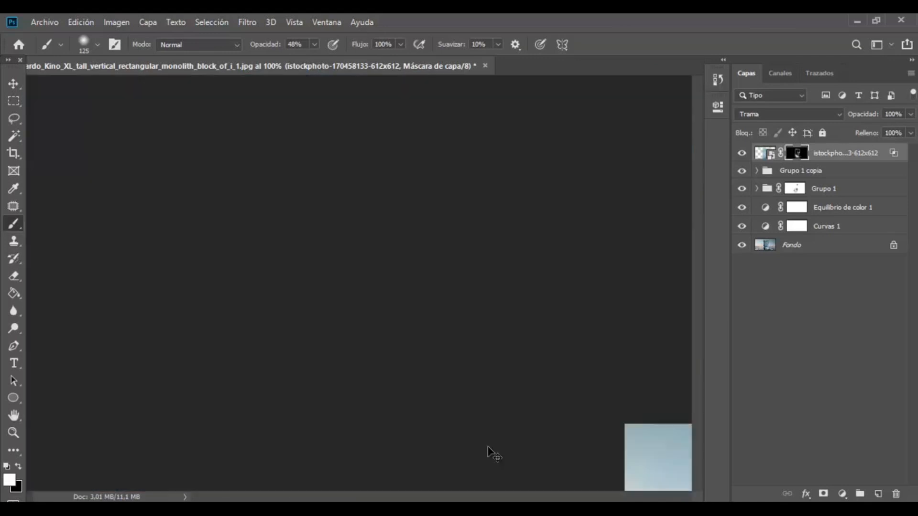
key("ctrl+plus")
key("ctrl+plus")
mouse_move(376, 404)
left_mouse_down()
mouse_move(358, 349)
mouse_move(410, 379)
left_mouse_up()
Step: Soften the frost around the dress hem and the ice beside the woman's hair with a black mask brush at 27% opacity
key("x")
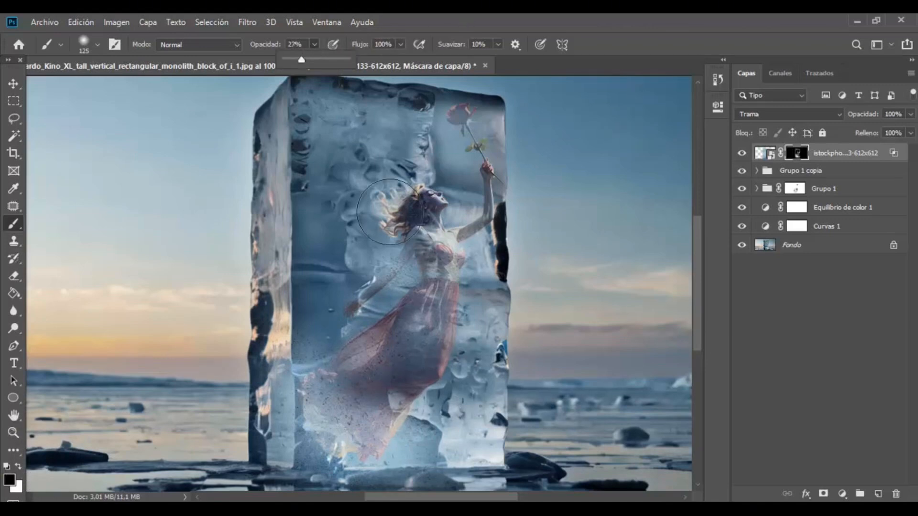
left_click_drag(366, 423, 405, 454)
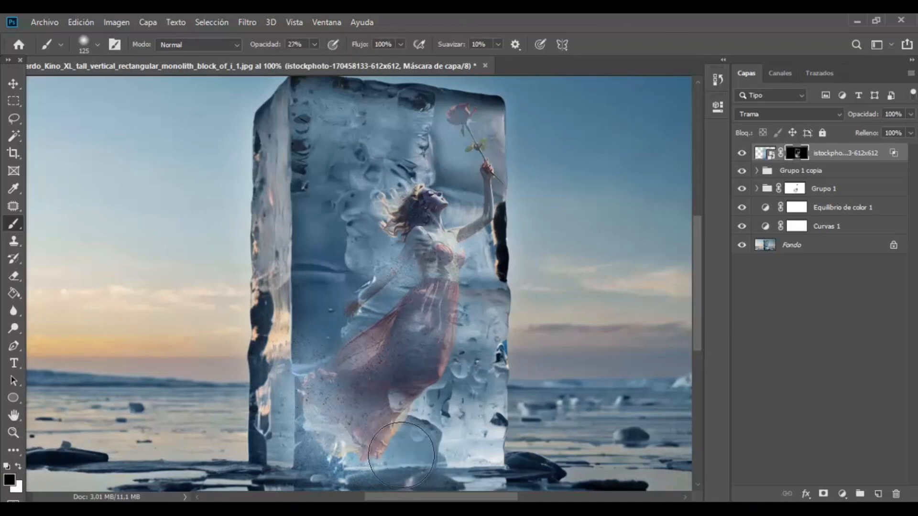
left_click_drag(329, 189, 338, 205)
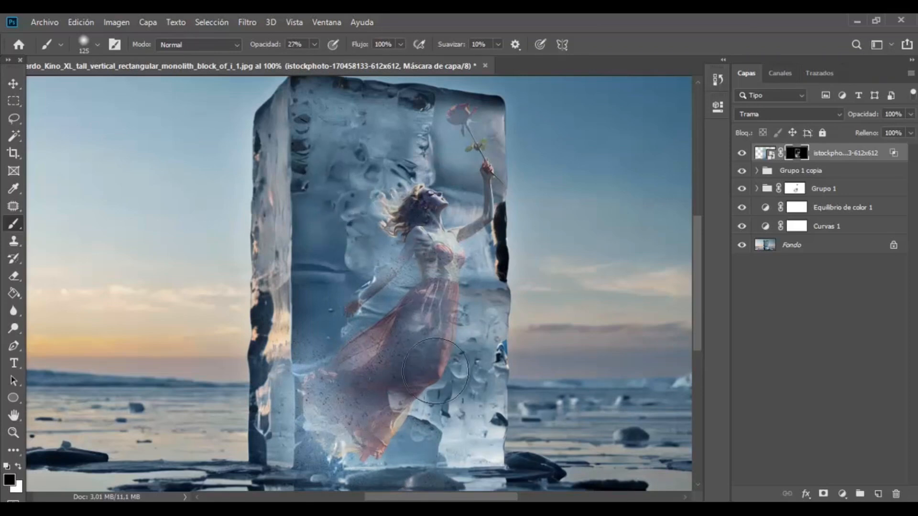
left_click_drag(394, 444, 372, 447)
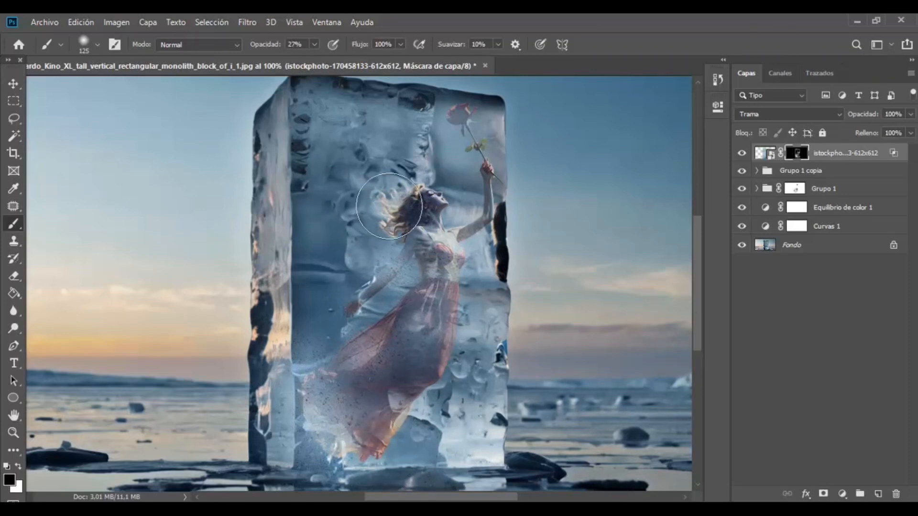
key("ctrl+minus")
key("ctrl+minus")
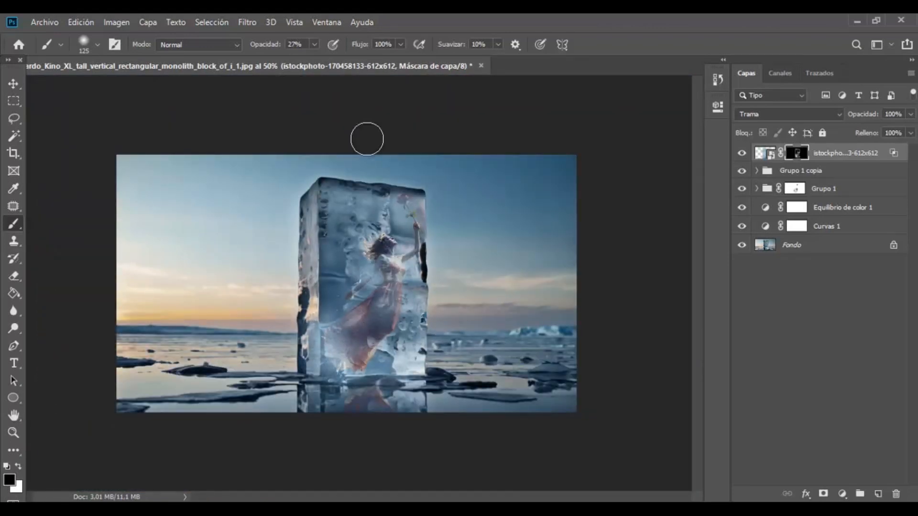
left_click(334, 350)
key("ctrl+z")
left_click_drag(370, 367, 410, 310)
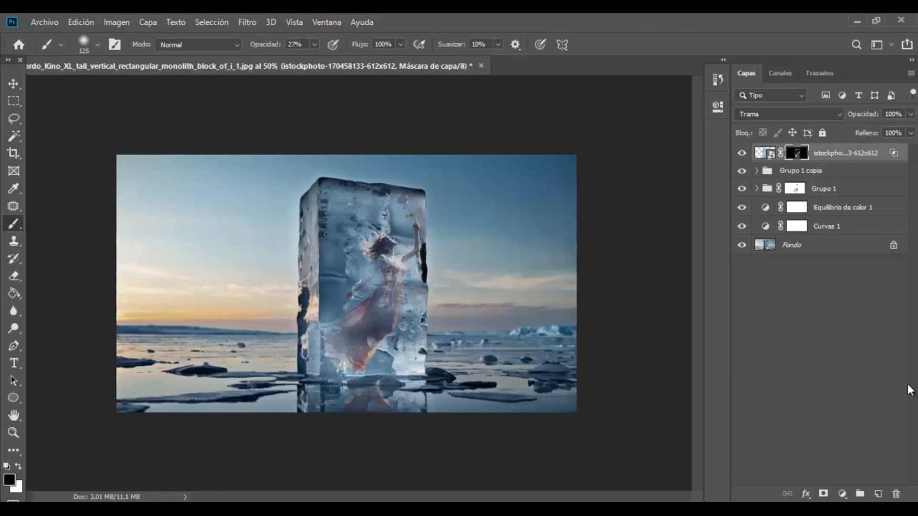
Step: Add a Curves adjustment layer above all layers and pull its RGB curve down to darken the whole composite
left_click(845, 492)
left_click(837, 321)
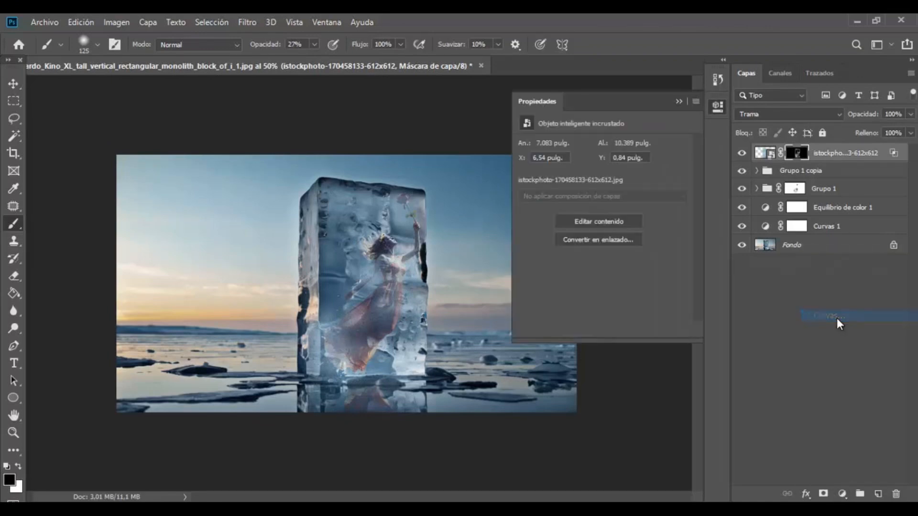
left_click_drag(617, 242, 624, 249)
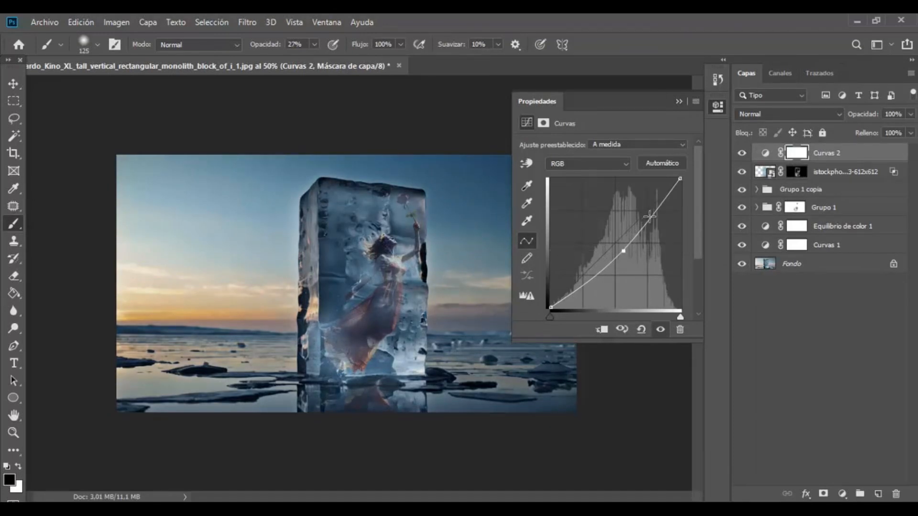
left_click_drag(649, 217, 647, 215)
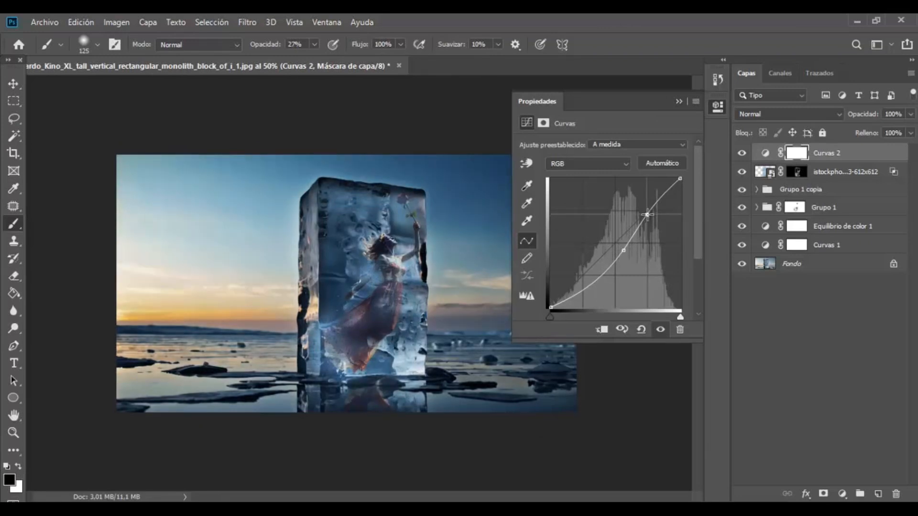
left_click_drag(648, 214, 653, 218)
left_click(679, 102)
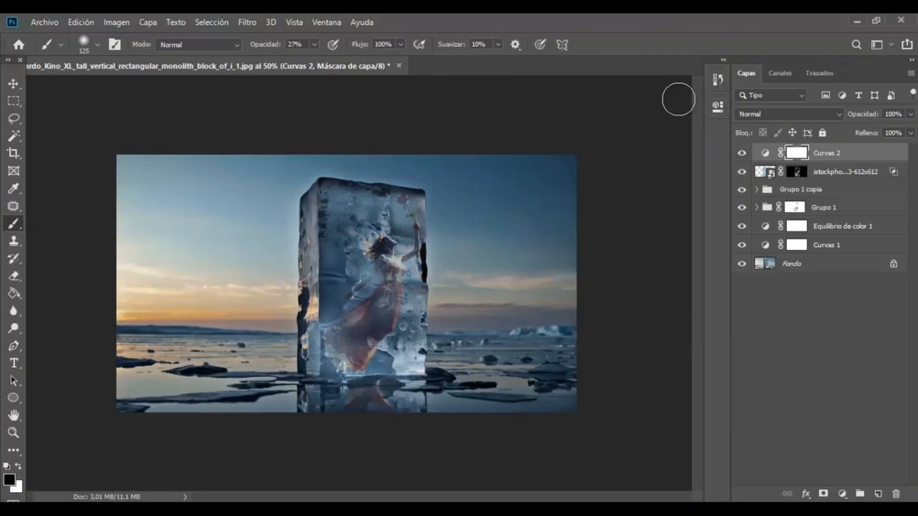
Step: Add a Color Balance adjustment layer with midtones set to -5 Cian/Rojo and +22 Amarillo/Azul
left_click(843, 494)
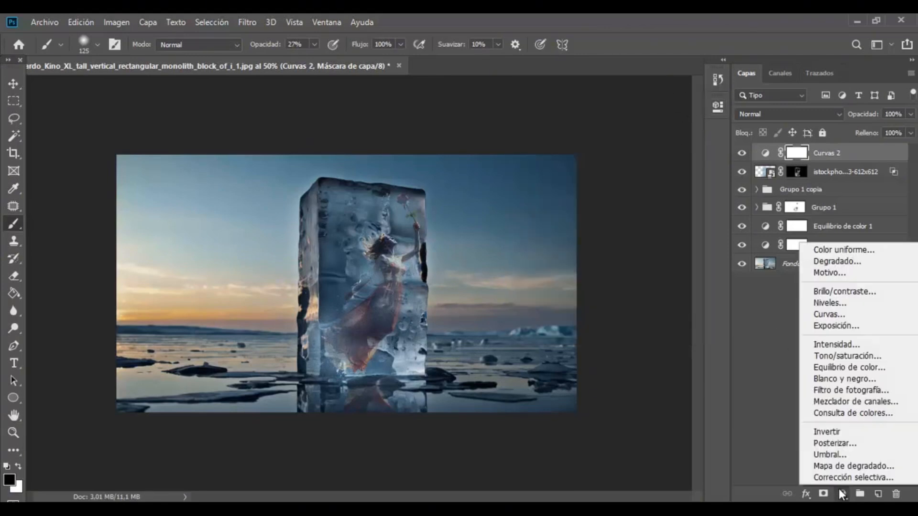
left_click(834, 372)
left_click_drag(581, 177, 582, 175)
left_click_drag(585, 220, 599, 221)
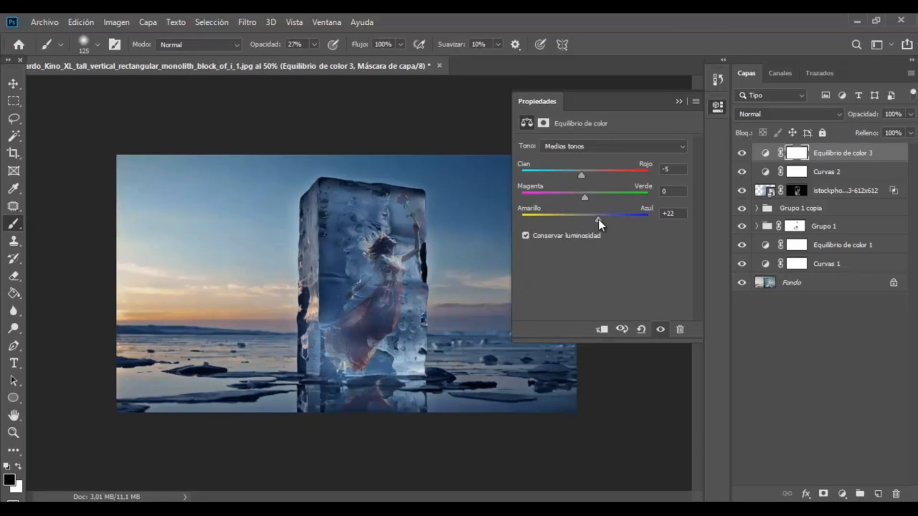
left_click(680, 102)
Step: Stamp all visible layers into a new topmost layer and open it in the Camera Raw filter
key("ctrl+shift+alt+e")
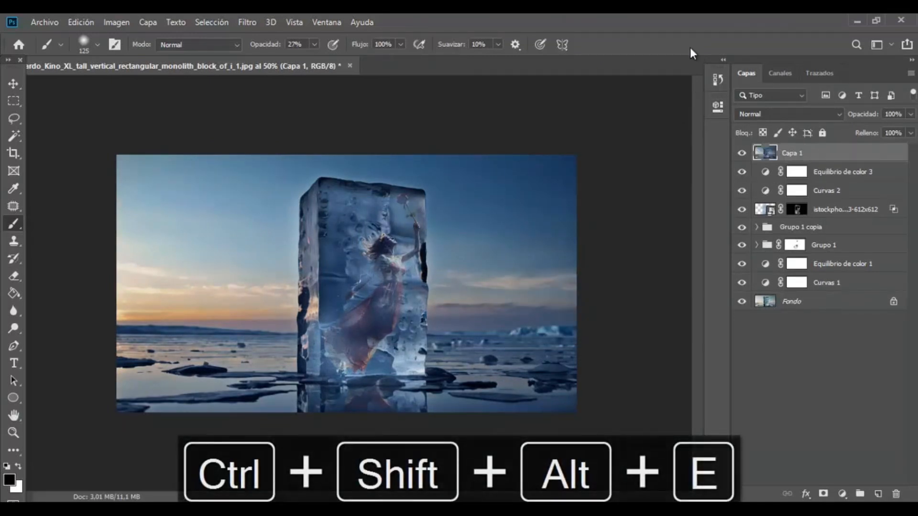
left_click(255, 22)
left_click(283, 101)
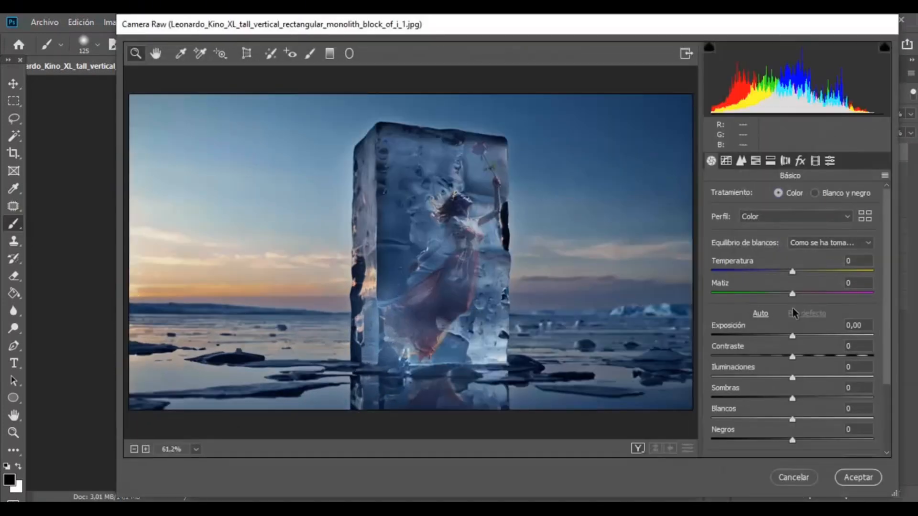
Step: Set the basic tones to Claridad +19, Iluminaciones +20 and Blancos +30
left_click_drag(885, 315, 883, 373)
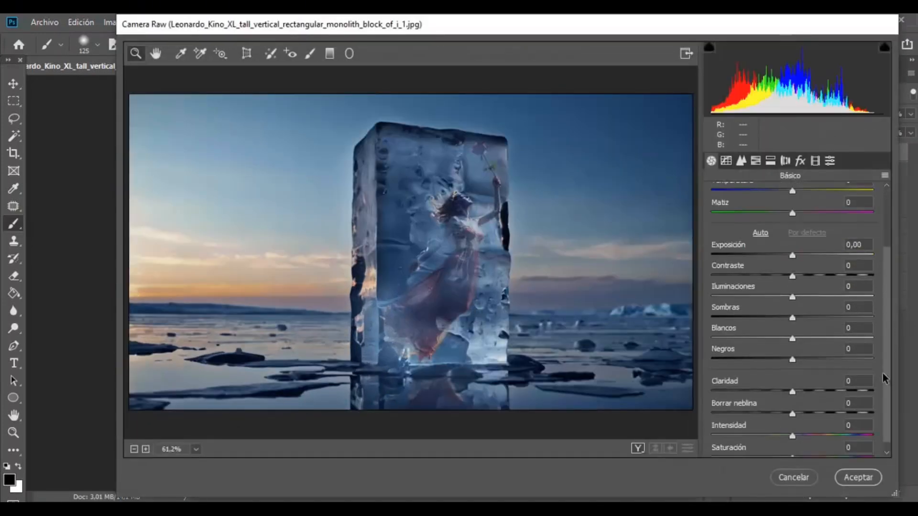
mouse_move(816, 396)
left_mouse_down()
mouse_move(841, 392)
mouse_move(810, 391)
left_mouse_up()
left_click(795, 337)
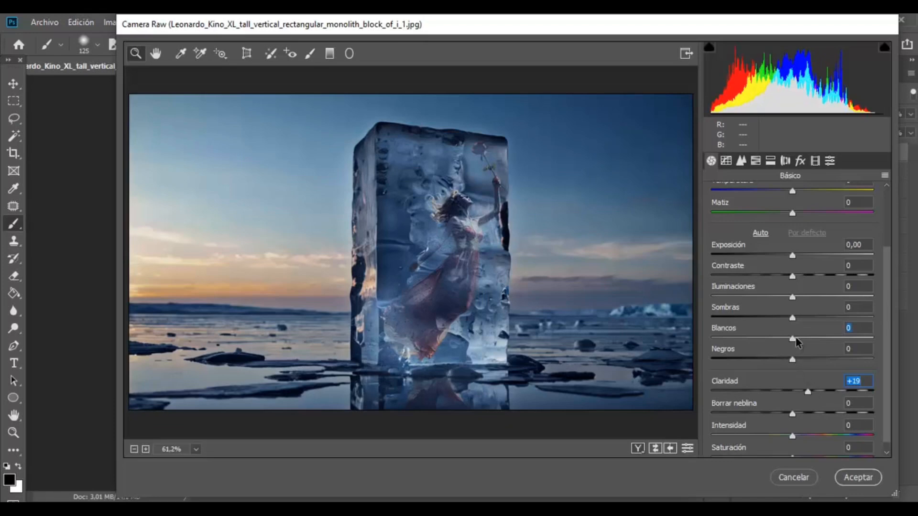
left_click_drag(795, 337, 829, 338)
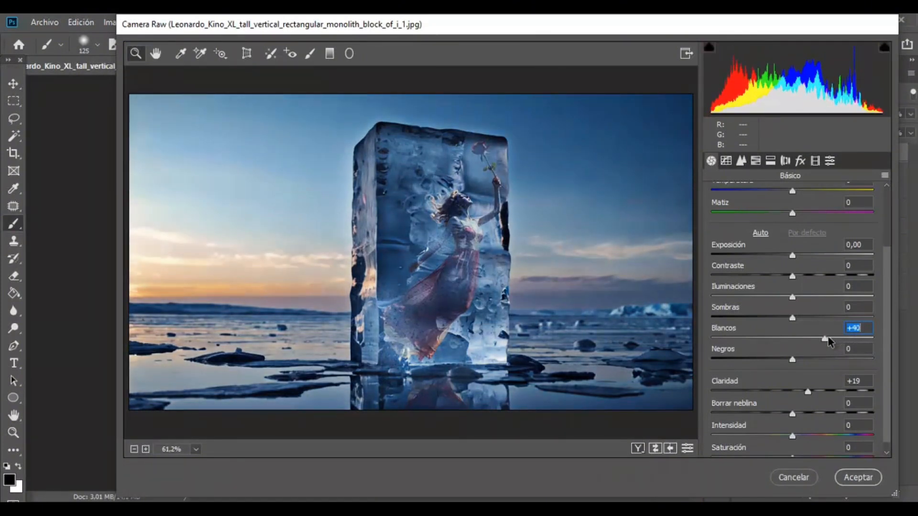
mouse_move(793, 297)
left_mouse_down()
mouse_move(820, 295)
mouse_move(811, 300)
left_mouse_up()
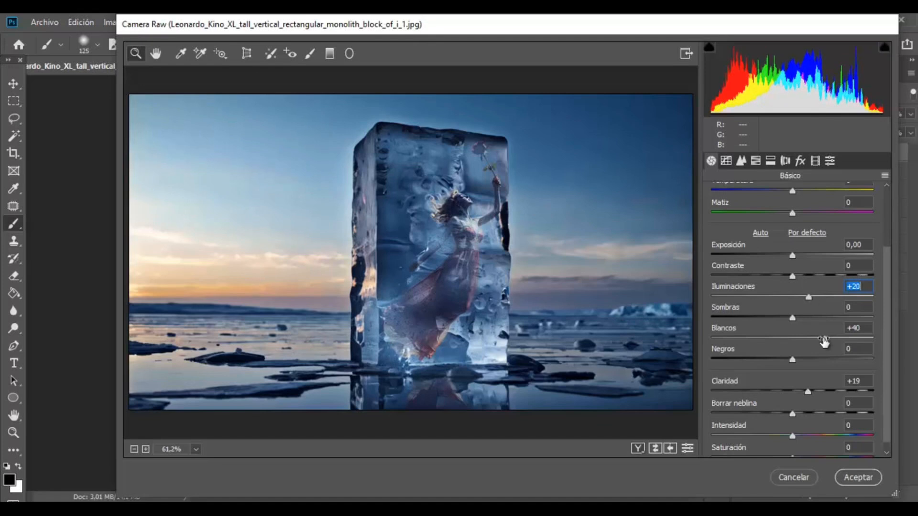
left_click_drag(821, 339, 818, 341)
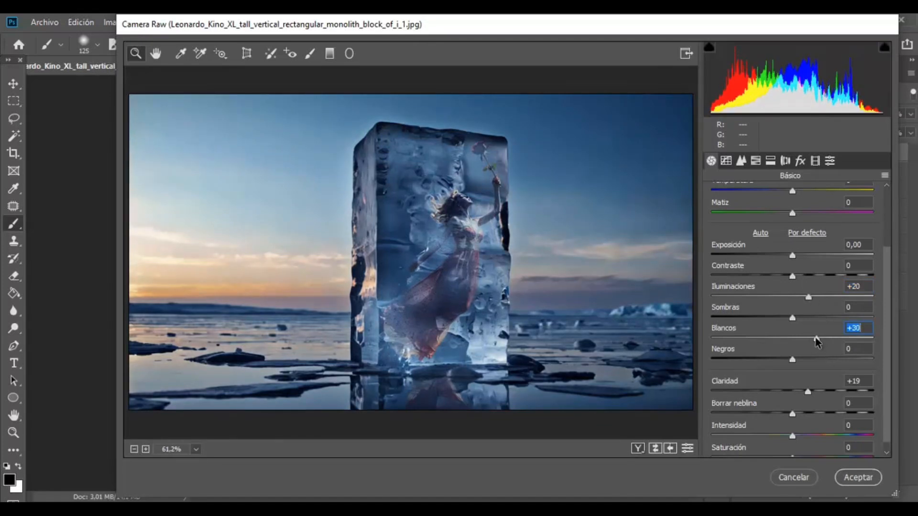
Step: Brighten the cold colours with HSL luminance set to Azules +50 and Aguamarinas +58
left_click(756, 161)
left_click_drag(811, 358, 840, 372)
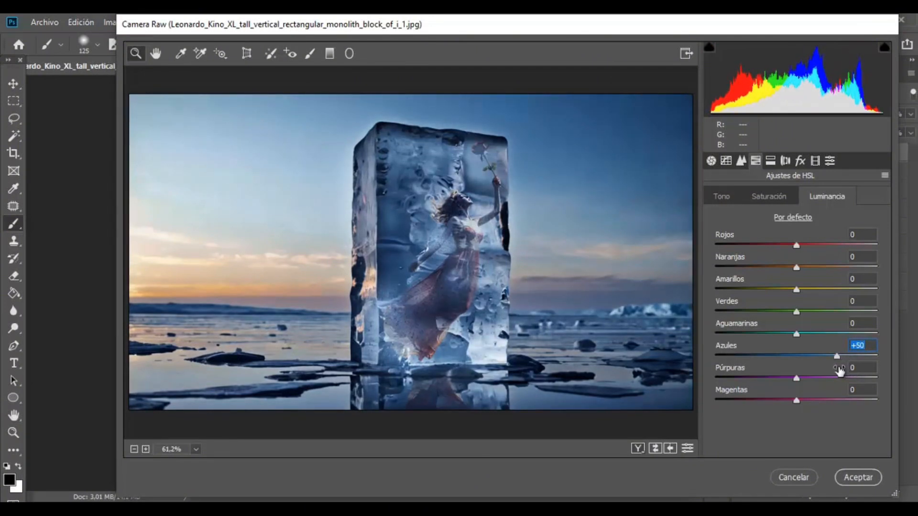
left_click_drag(797, 334, 873, 336)
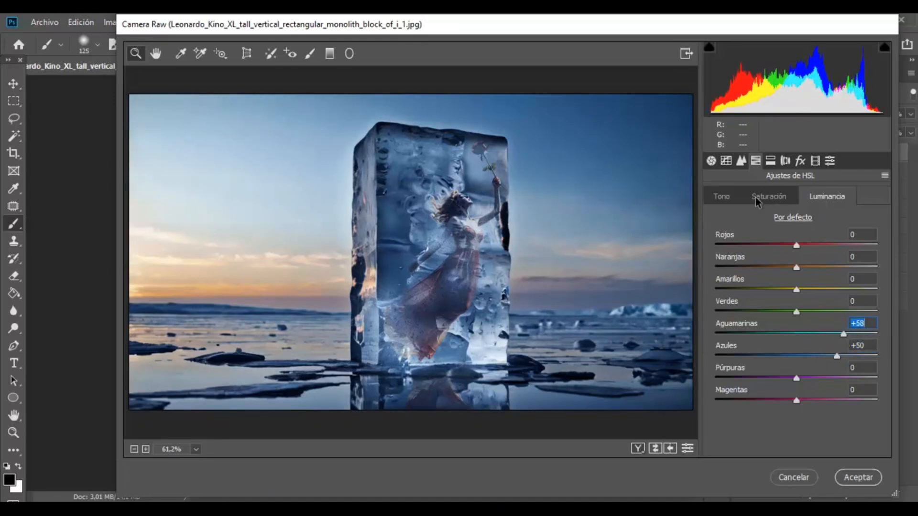
Step: Shift the HSL hue of Azules to -18 and Aguamarinas to -7
left_click(732, 197)
mouse_move(797, 356)
left_mouse_down()
mouse_move(775, 356)
mouse_move(792, 355)
mouse_move(782, 358)
left_mouse_up()
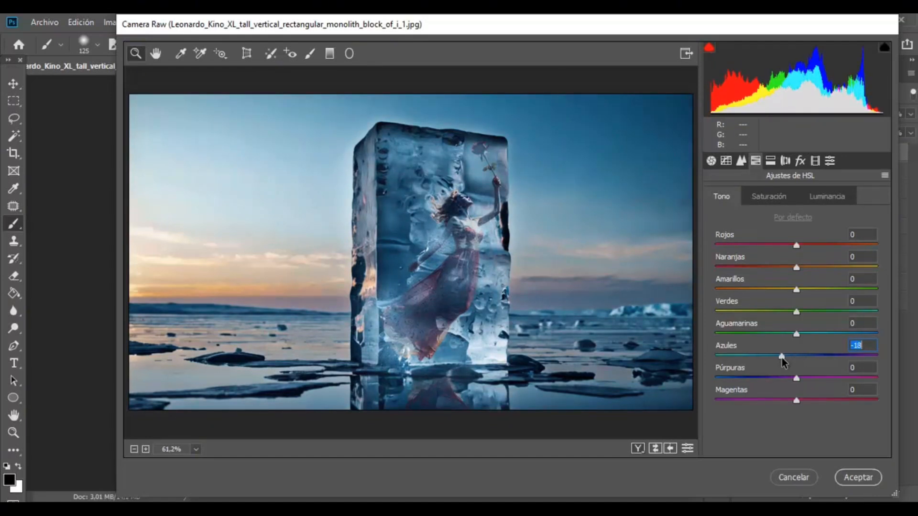
mouse_move(796, 334)
left_mouse_down()
mouse_move(837, 337)
mouse_move(775, 337)
mouse_move(792, 335)
left_mouse_up()
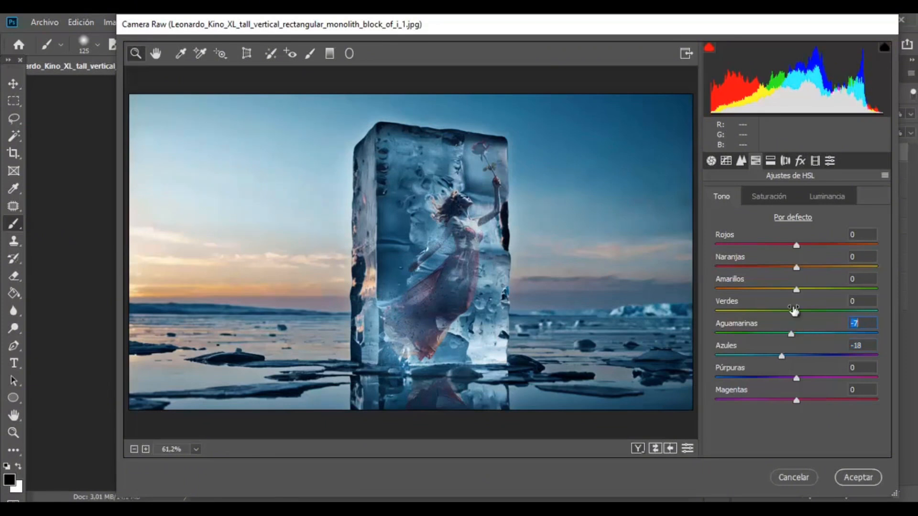
Step: Set the HSL saturation to Rojos +19, Naranjas +22, Aguamarinas +42 and Azules -15
left_click(783, 196)
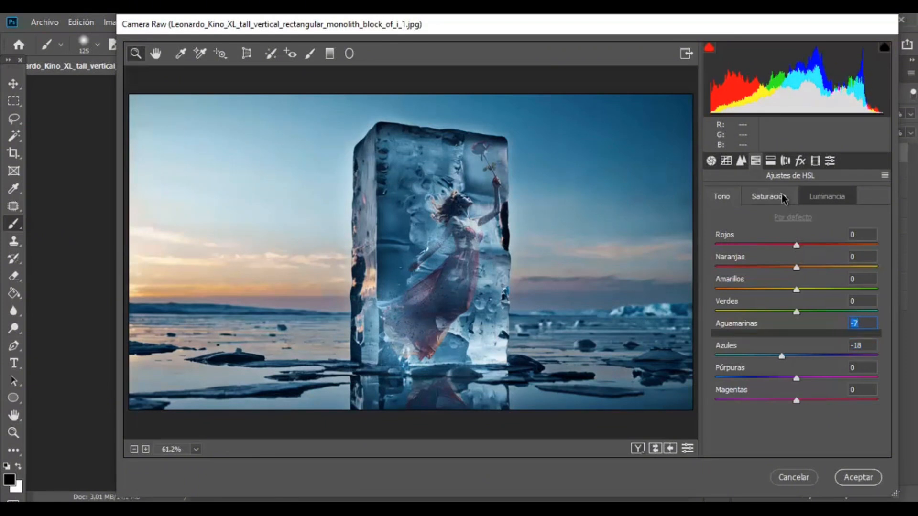
left_click_drag(797, 267, 816, 271)
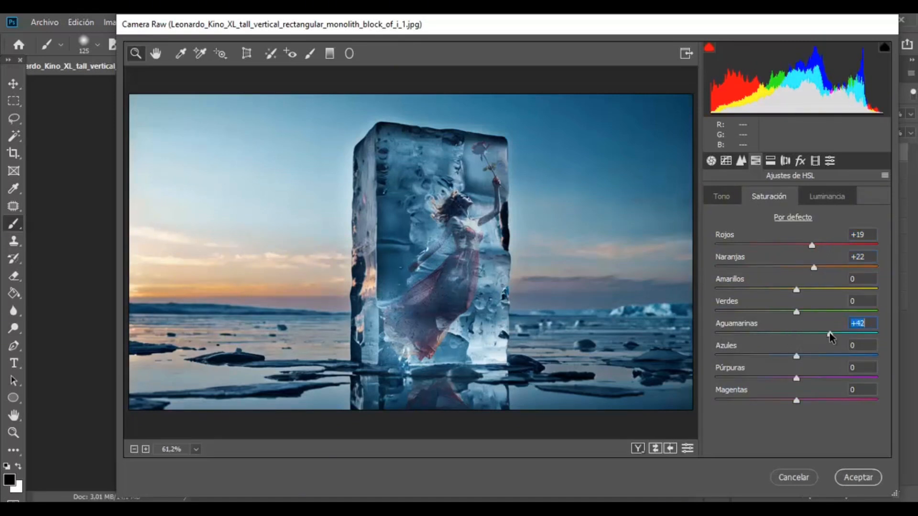
mouse_move(796, 357)
left_mouse_down()
mouse_move(759, 358)
mouse_move(784, 356)
left_mouse_up()
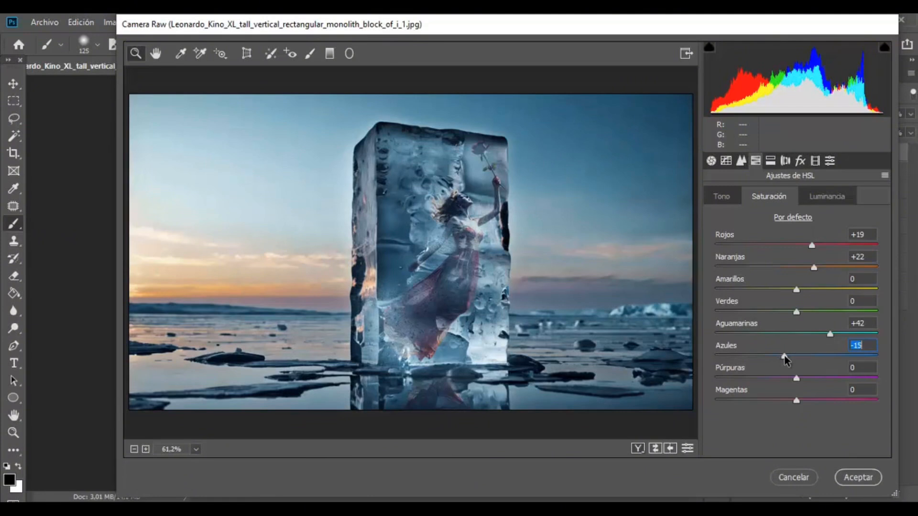
Step: Raise Claridad to +34 and Negros to +27 in the basic adjustments
left_click(712, 161)
scroll(886, 435, "down", 1)
mouse_move(808, 379)
left_mouse_down()
mouse_move(831, 386)
mouse_move(823, 387)
left_mouse_up()
left_click_drag(792, 348, 817, 352)
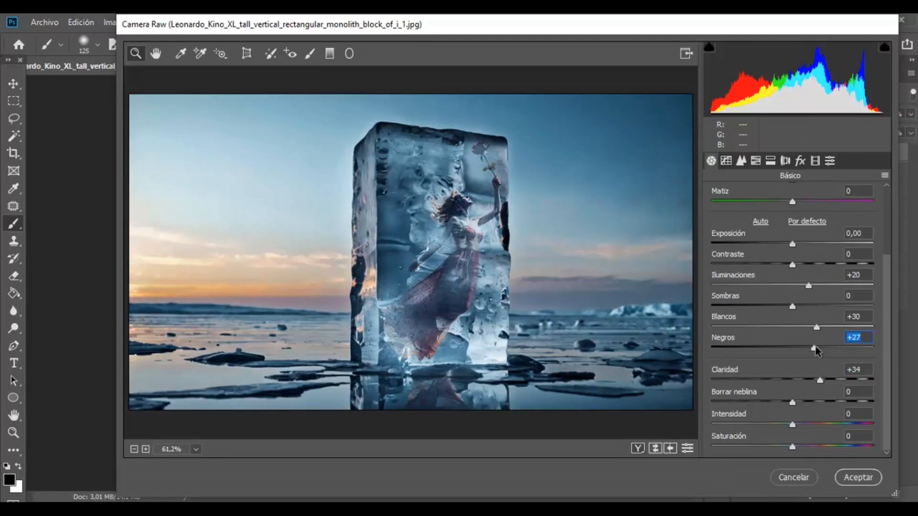
Step: Apply the Camera Raw grade to Capa 1 and compare the image with that layer hidden and shown
left_click(850, 481)
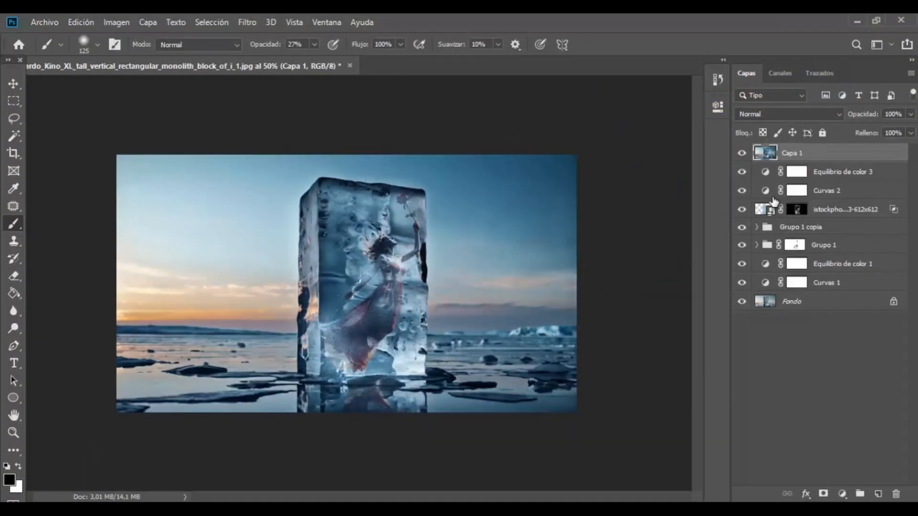
left_click(738, 153)
left_click(738, 153)
left_click(738, 153)
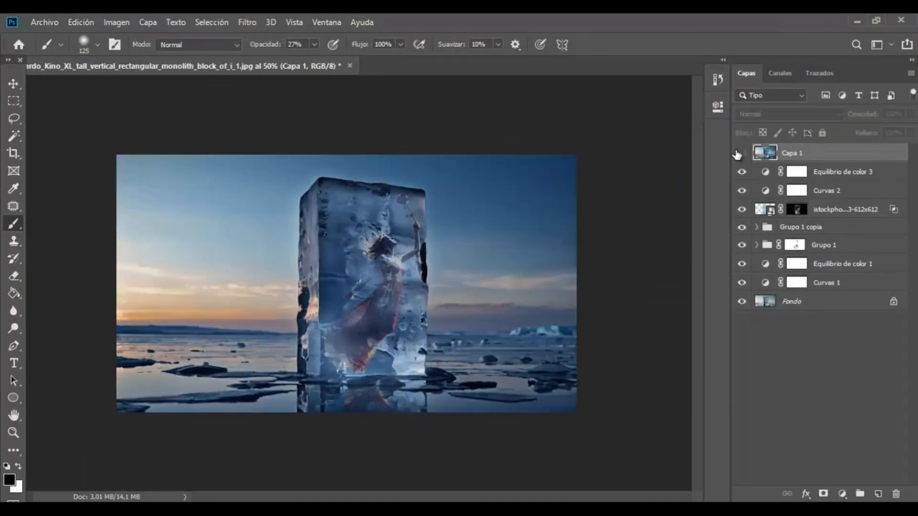
left_click(737, 153)
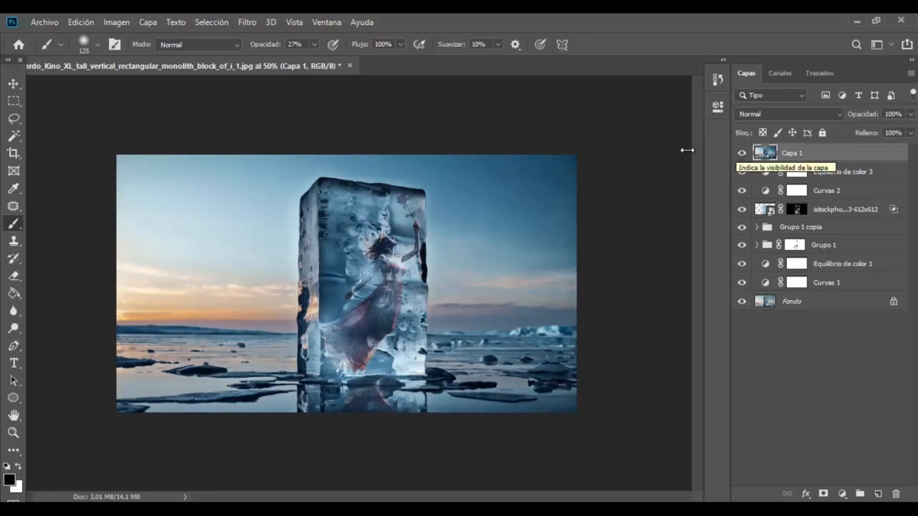
left_click(15, 86)
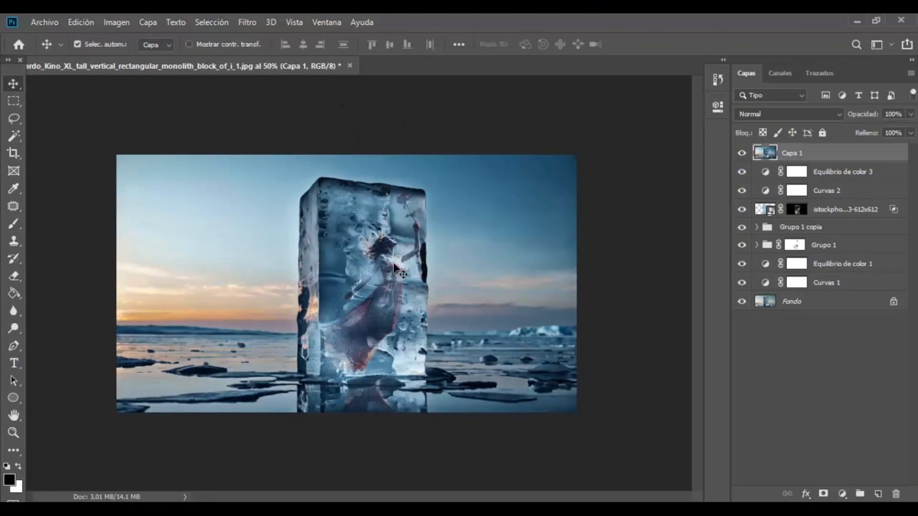
key("ctrl+1")
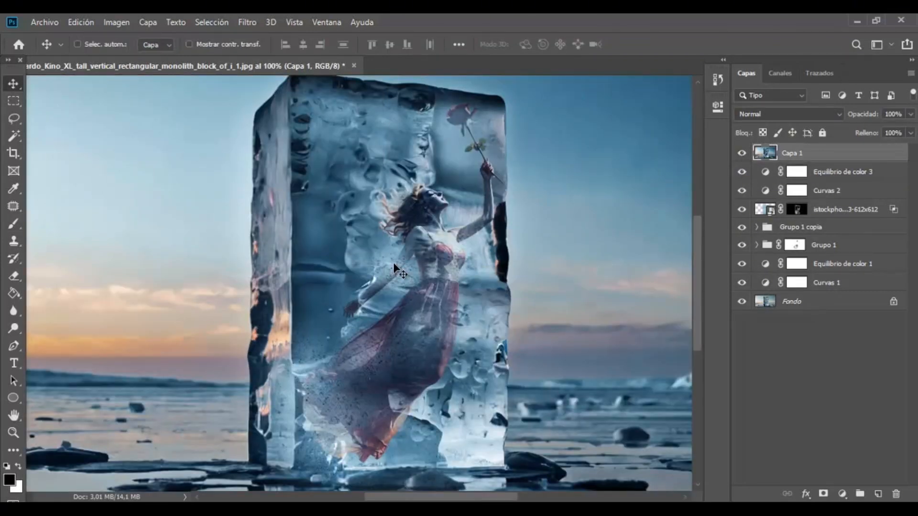
left_click(797, 210)
left_click(760, 209)
key("ctrl+c")
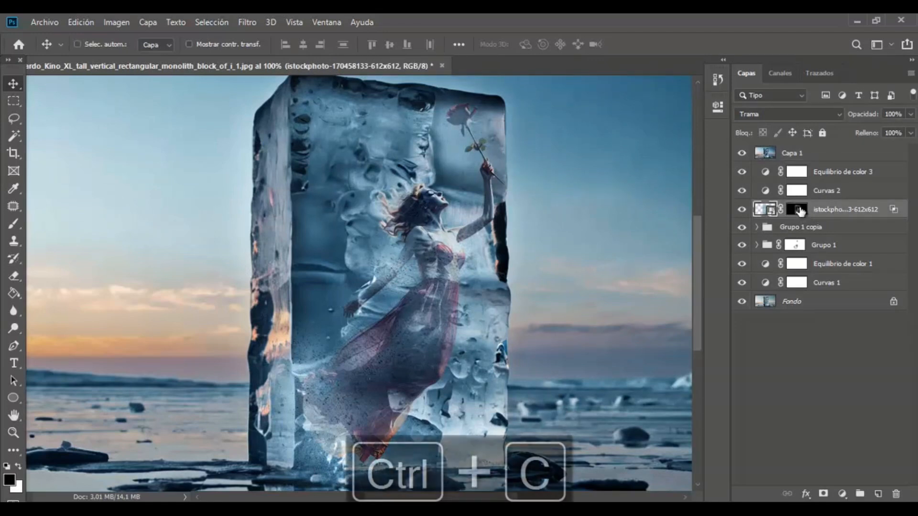
left_click(787, 160)
key("ctrl+v")
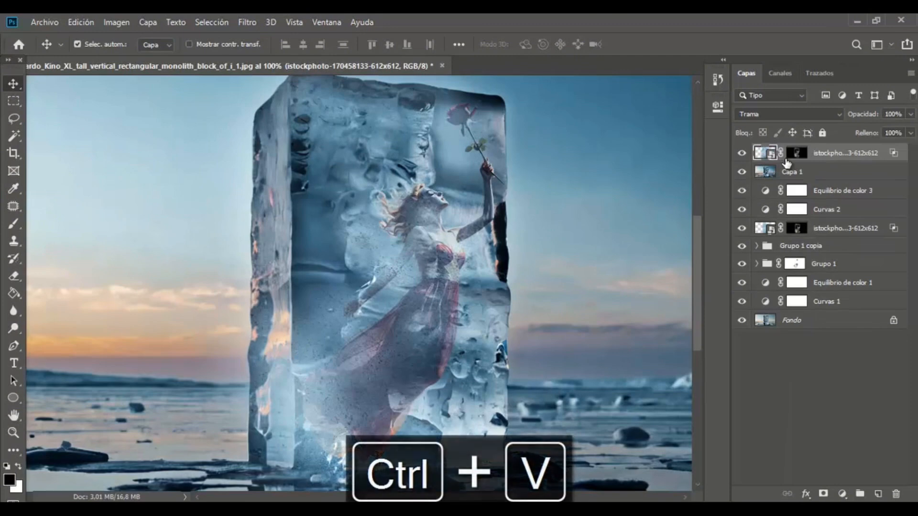
Step: Replace the pasted frost layer's mask with a new mask inverted to black
right_click(793, 157)
left_click(771, 180)
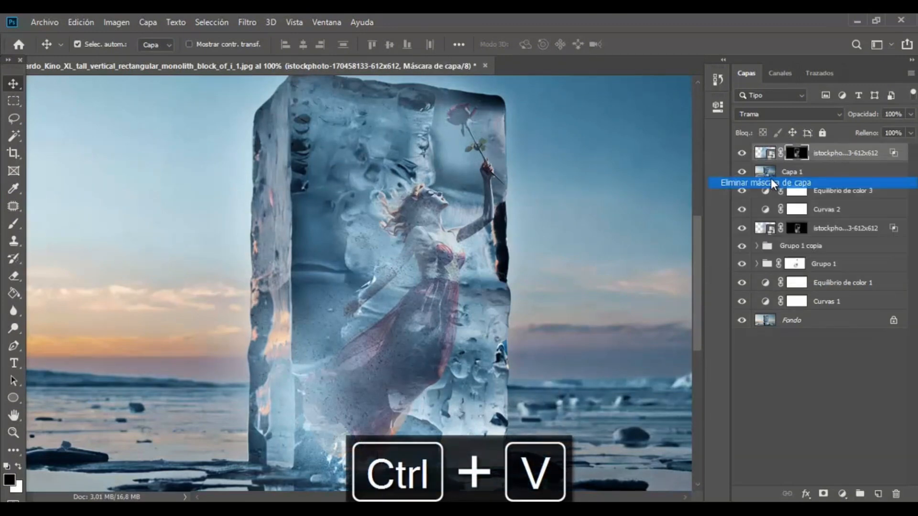
left_click(822, 494)
key("ctrl+i")
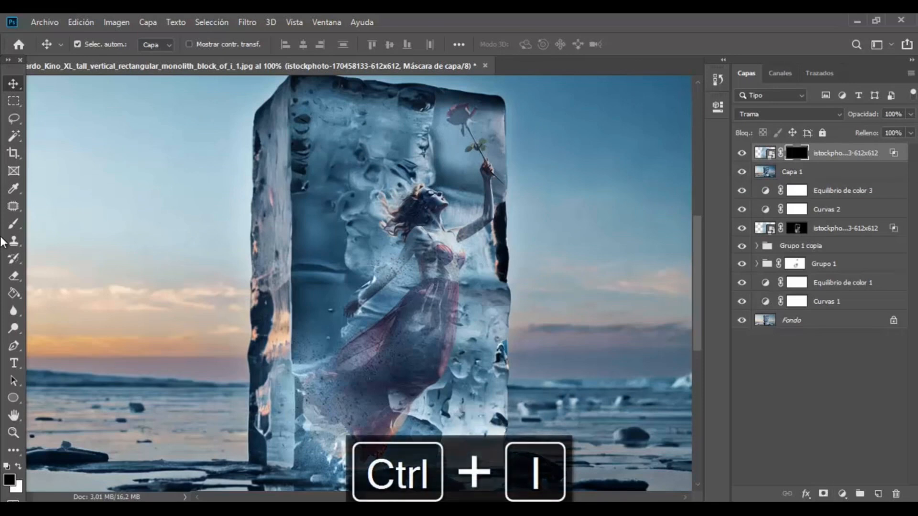
Step: Paint frost over the woman's face, hair and neck on the black mask, using a white 101 px brush at 12% opacity
left_click(13, 223)
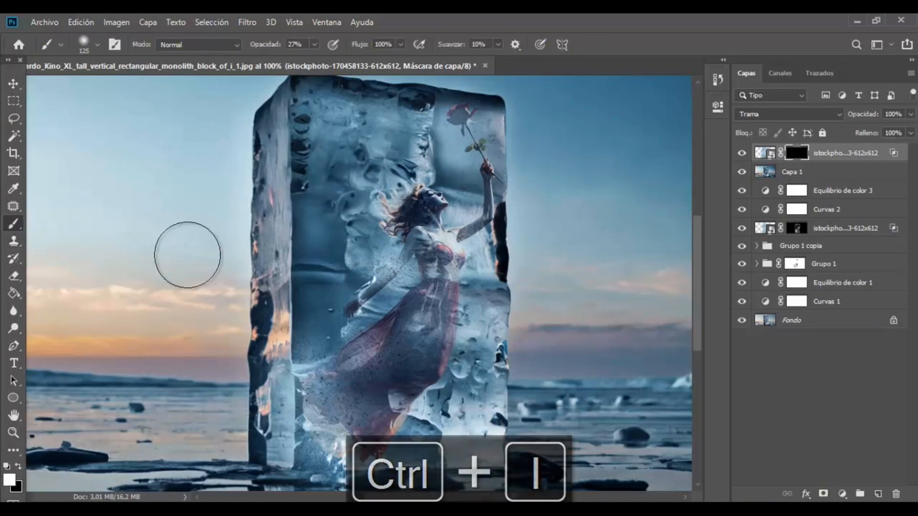
left_click(314, 44)
left_click(303, 58)
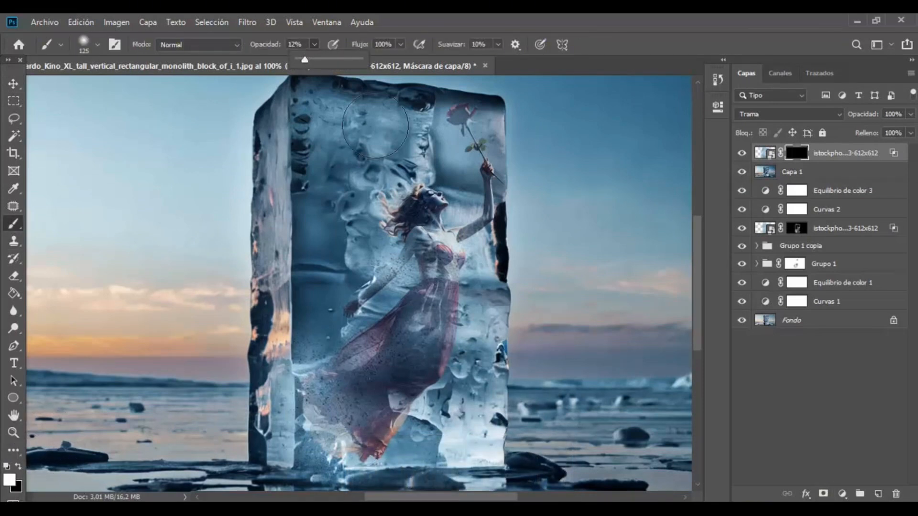
left_click(442, 222)
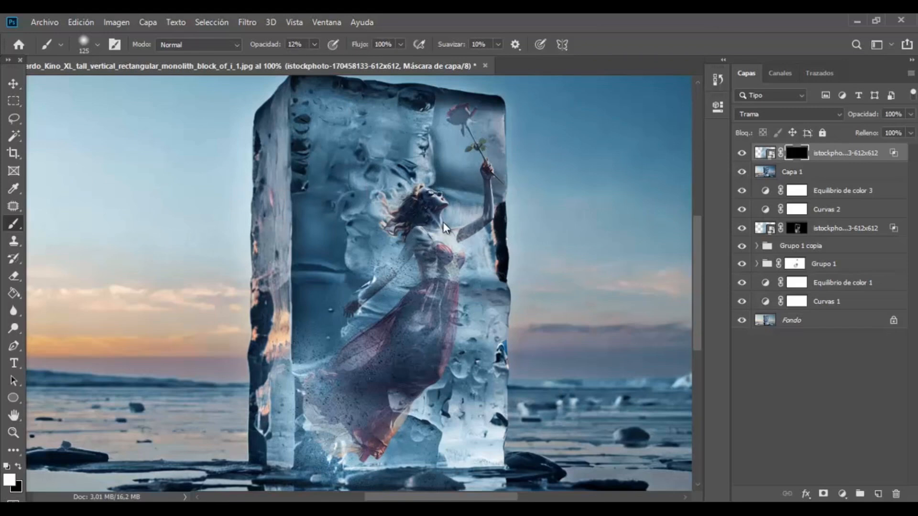
left_click_drag(423, 215, 411, 207, "alt")
left_click(435, 204)
left_click(435, 192)
left_click(435, 191)
left_click(433, 193)
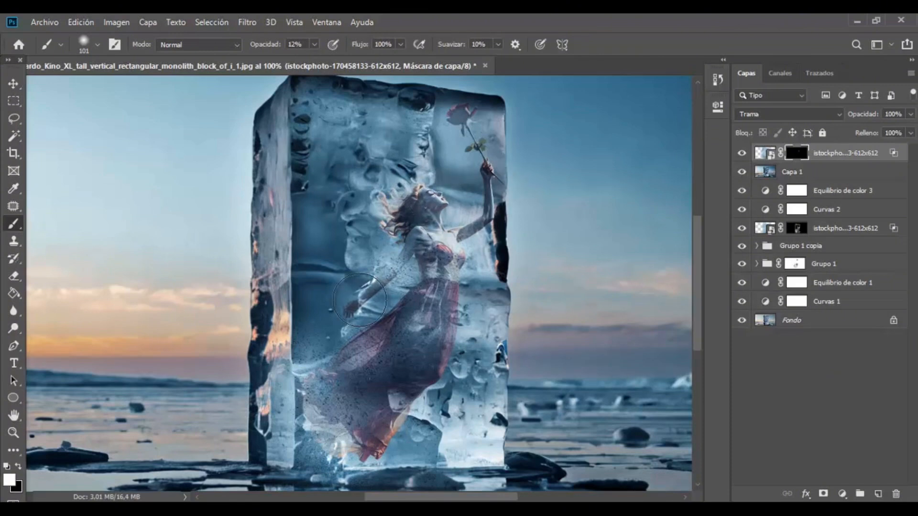
left_click(446, 215)
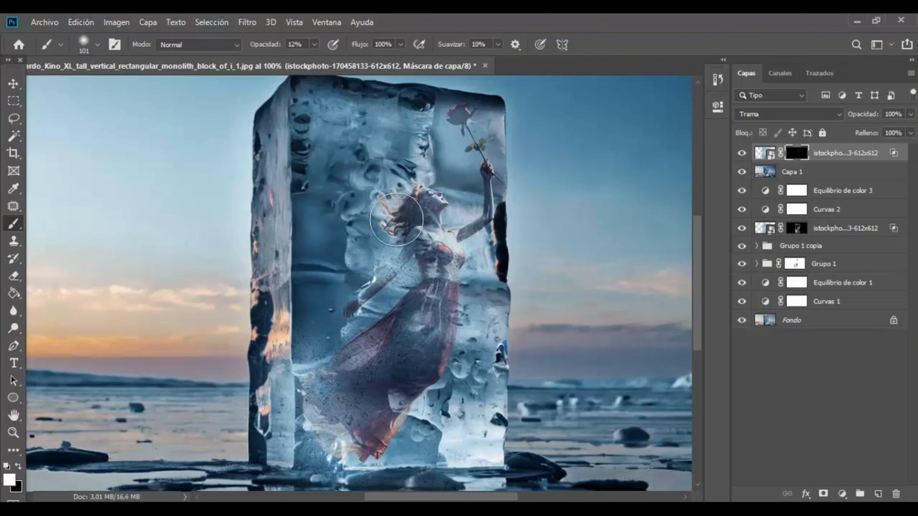
left_click(383, 222)
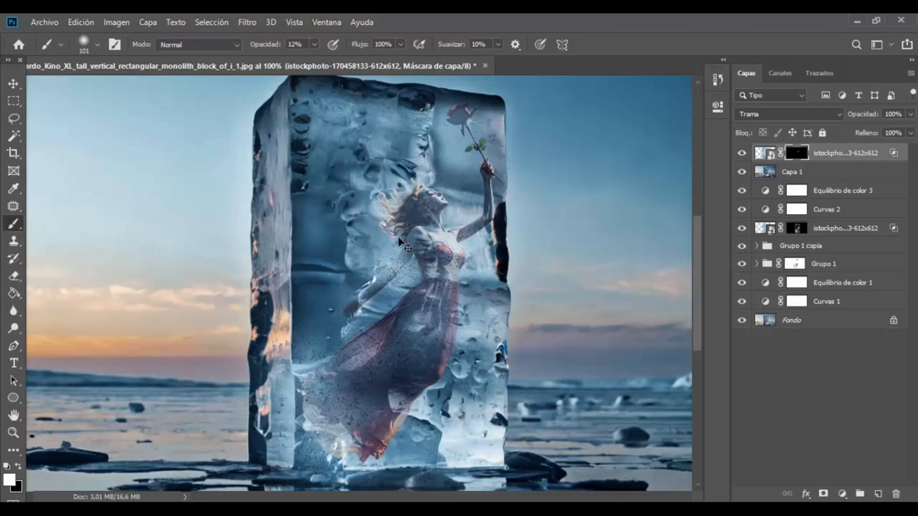
Step: Paint more frost on the mask over the lower dress and the upper part of the ice block
key("ctrl+minus")
key("ctrl+plus")
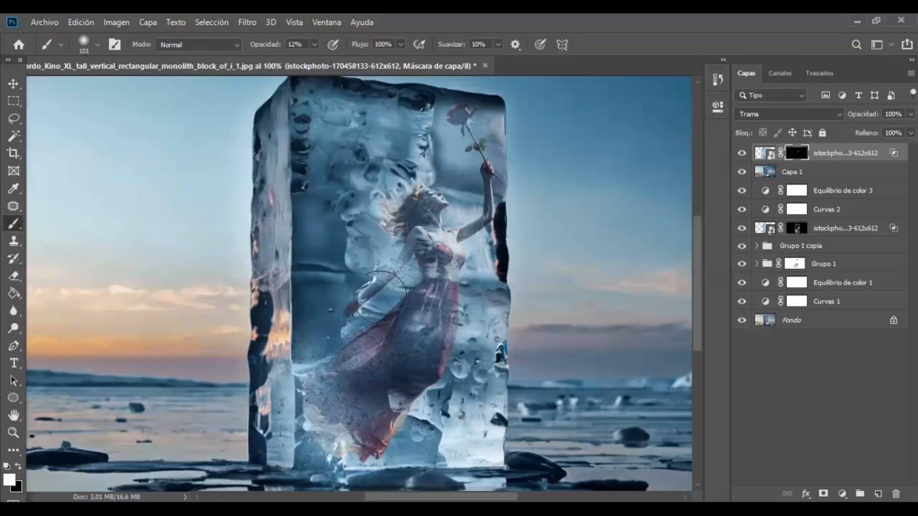
left_click(361, 438)
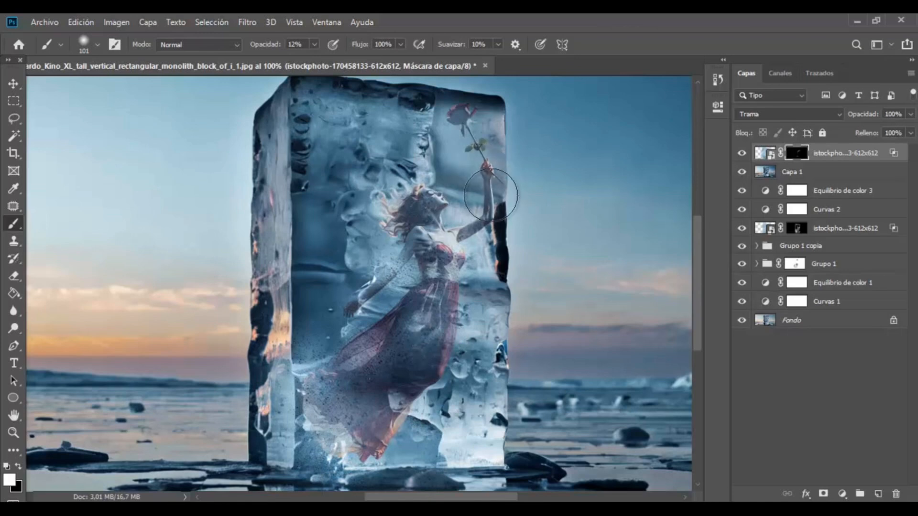
left_click(419, 110)
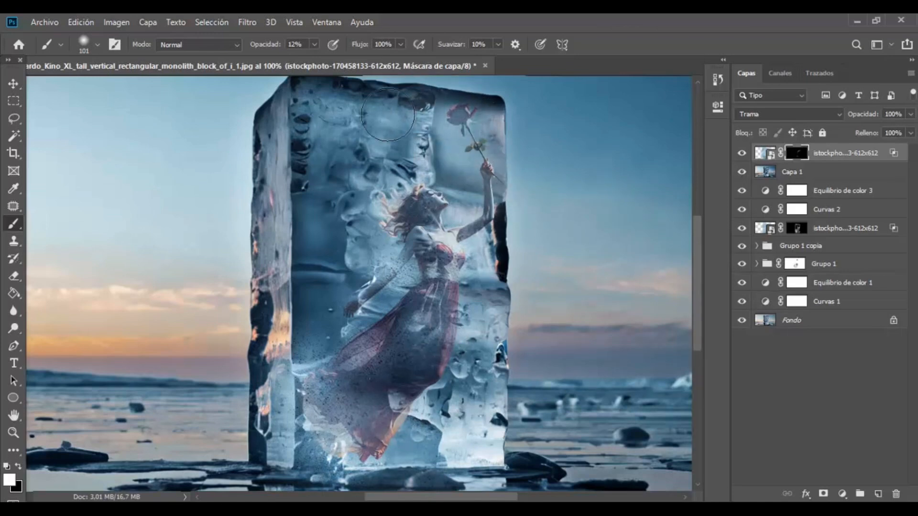
left_click_drag(307, 177, 303, 144)
Step: Add a Tono/saturación adjustment layer above all layers with Tono set to -7
key("ctrl+minus")
key("ctrl+minus")
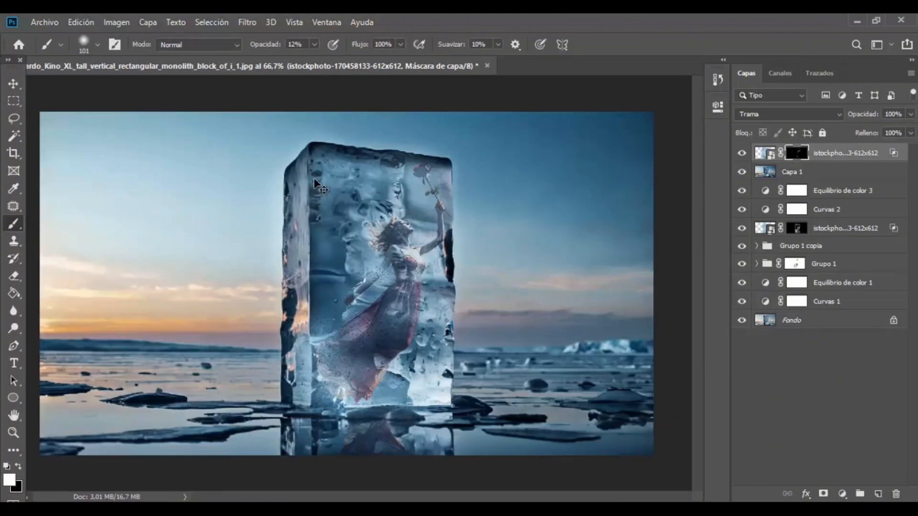
left_click(843, 494)
left_click(855, 355)
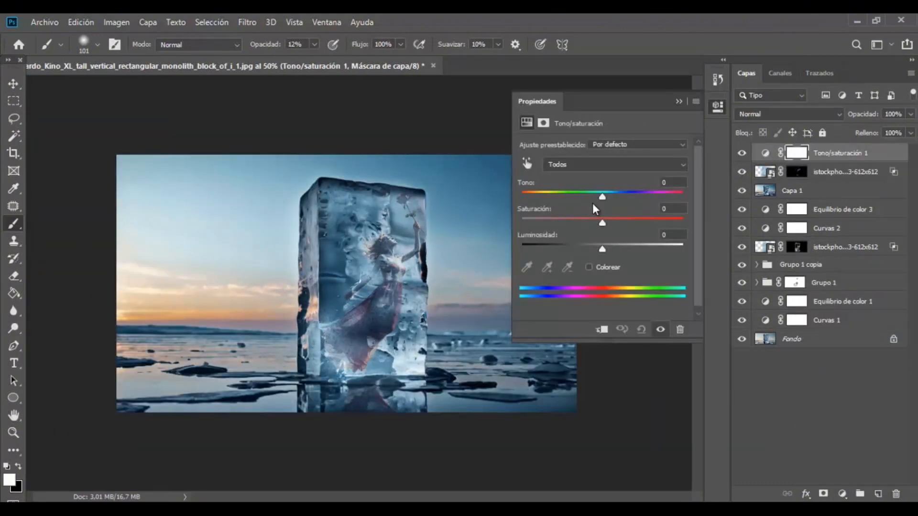
left_click_drag(602, 197, 597, 195)
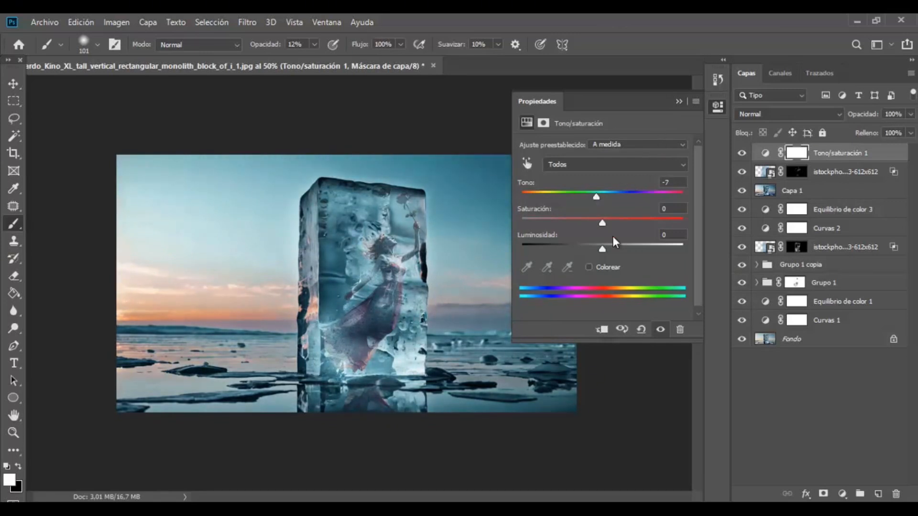
left_click(679, 102)
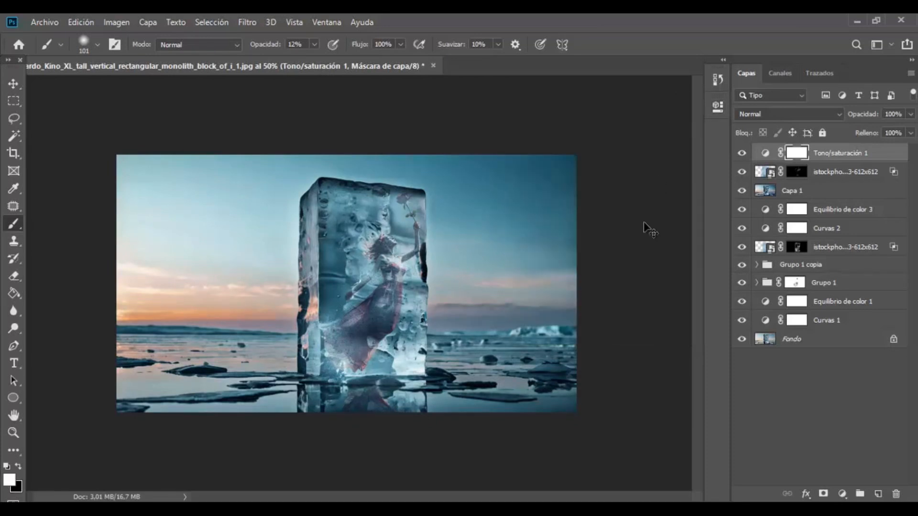
Step: Paste a copy of the masked Grupo 1 in place above Tono/saturación 1 and delete the copy's layer mask
key("ctrl+minus")
key("ctrl+0")
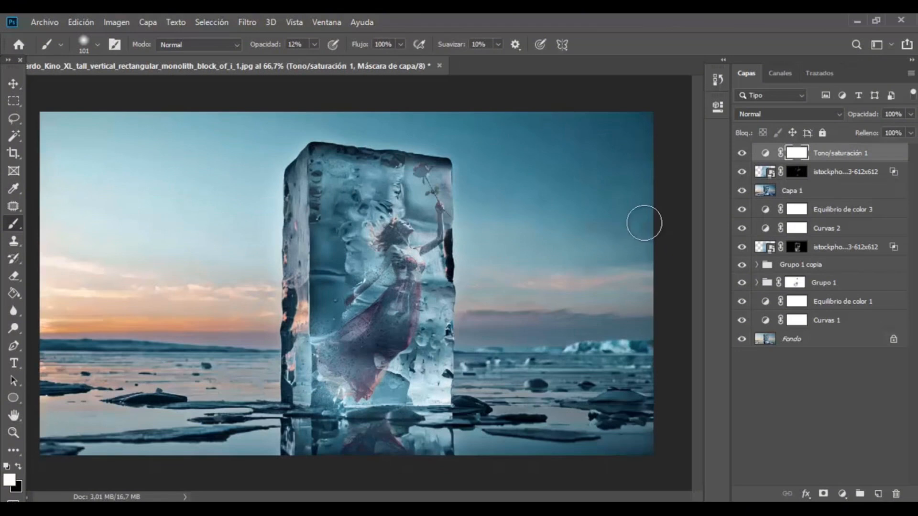
left_click(801, 228)
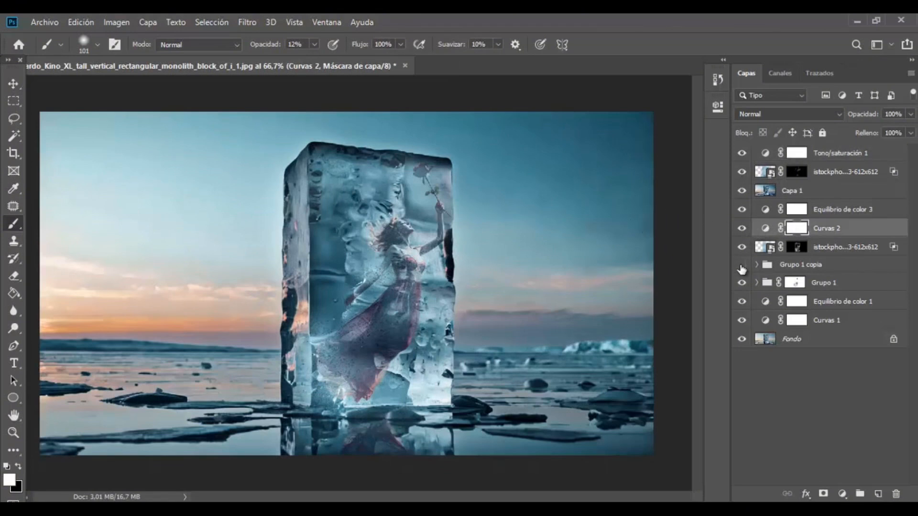
left_click(818, 282)
left_click(764, 285)
key("ctrl+c")
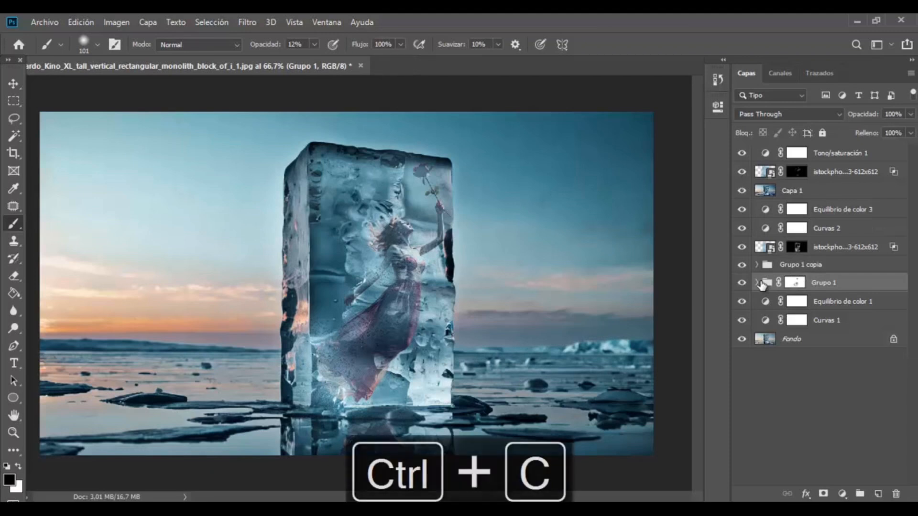
left_click(865, 153)
key("ctrl+v")
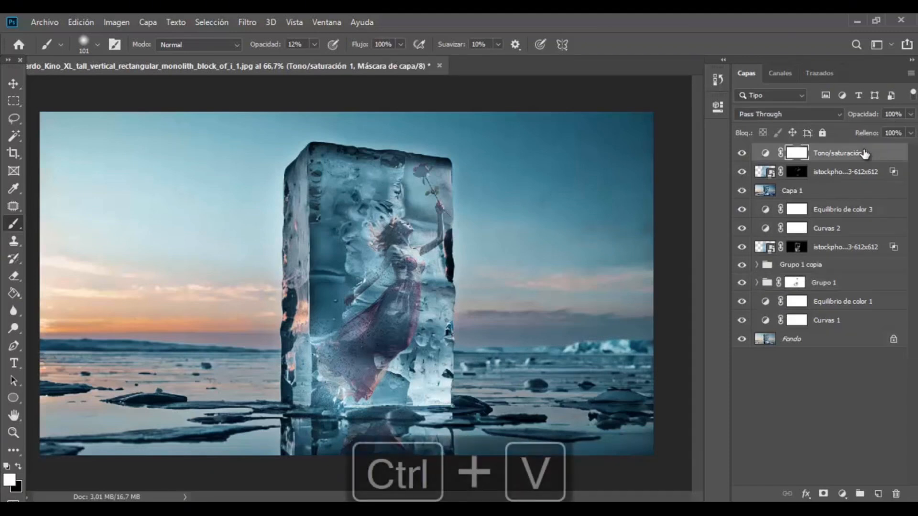
key("ctrl+z")
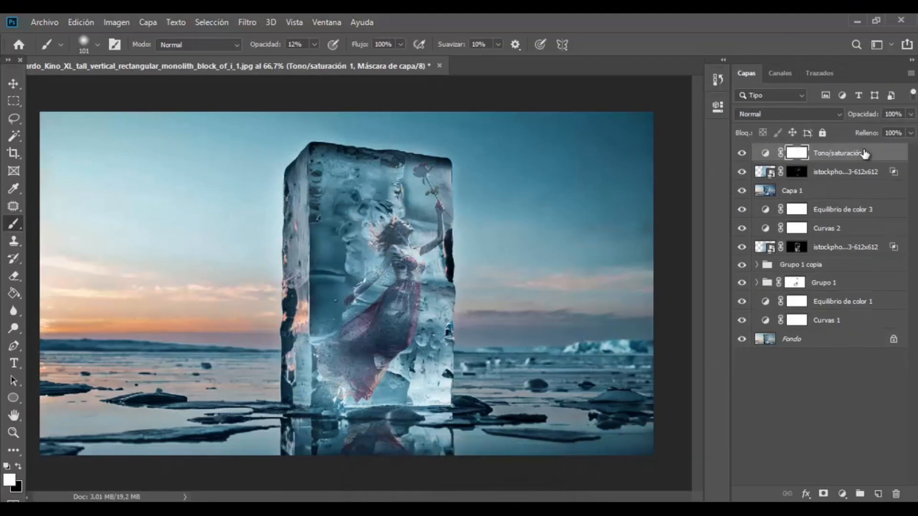
key("ctrl+shift+v")
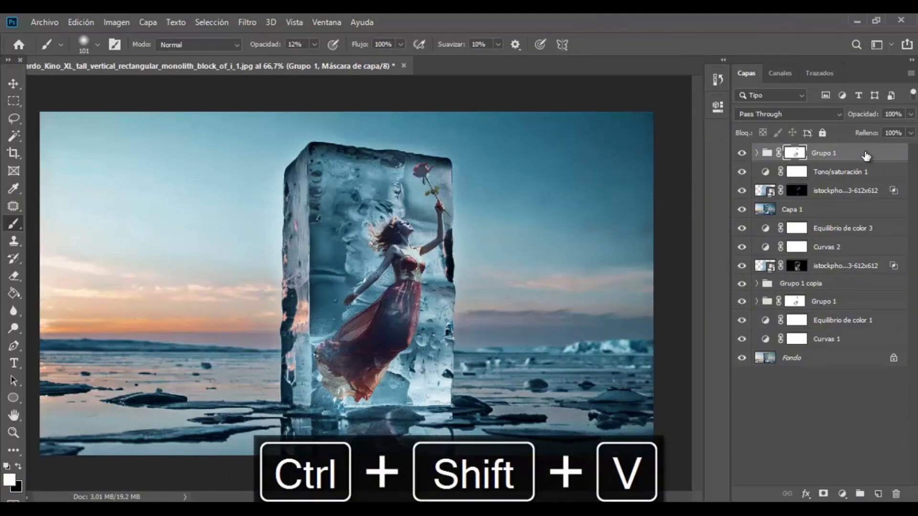
right_click(791, 152)
left_click(771, 180)
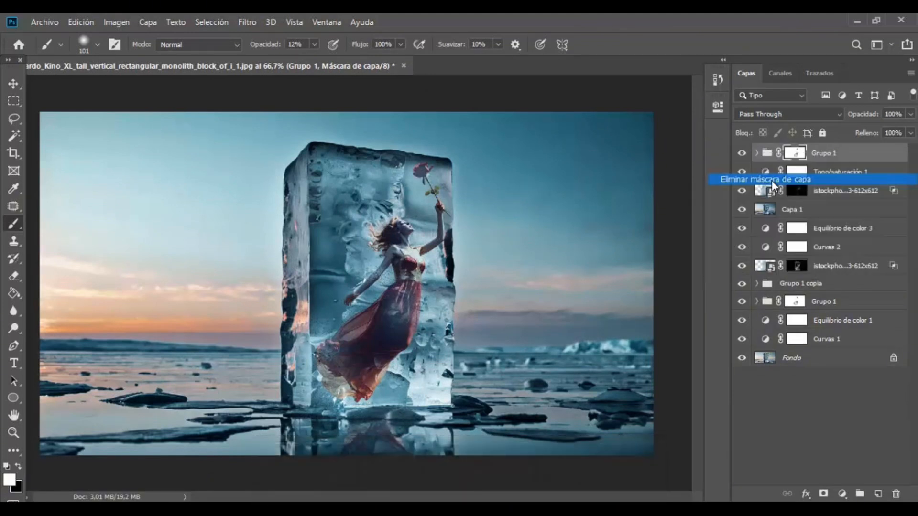
Step: Set the Blend If range of Diseño sin título (4) in the copied group to 0/36 and 150/255 for Esta capa
left_click(757, 152)
double_click(868, 195)
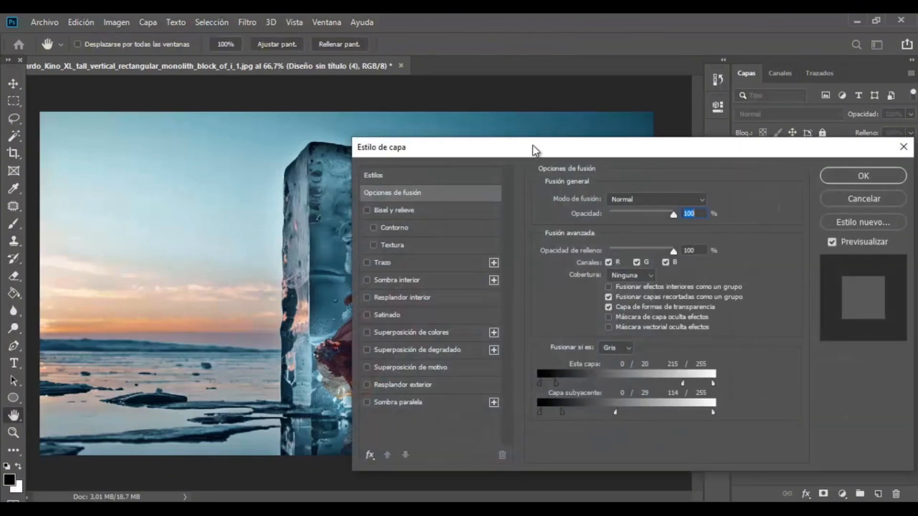
left_click_drag(533, 146, 619, 149)
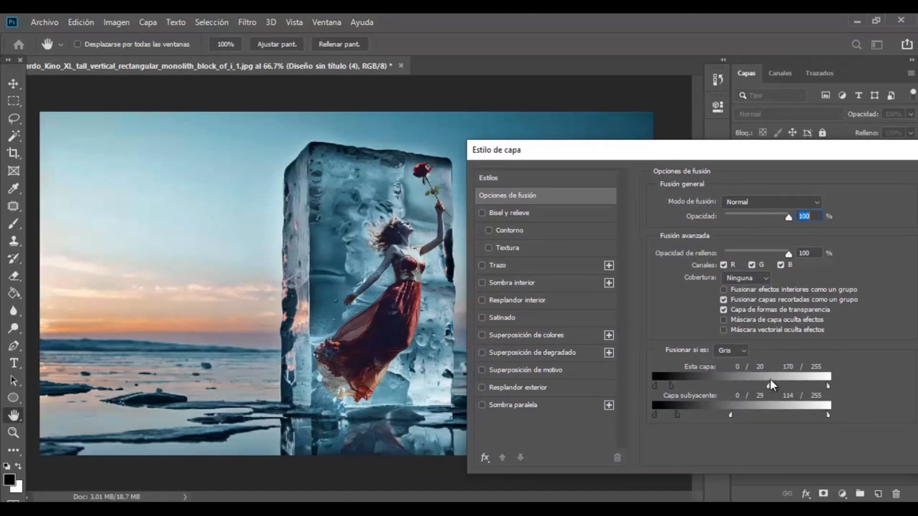
mouse_move(672, 384)
left_mouse_down()
mouse_move(699, 383)
mouse_move(681, 386)
left_mouse_up()
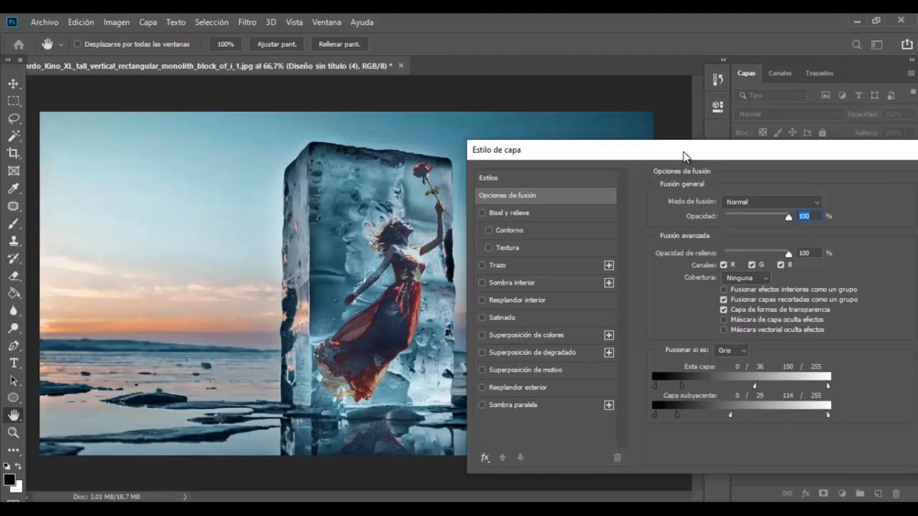
left_click_drag(684, 152, 498, 170)
left_click(751, 197)
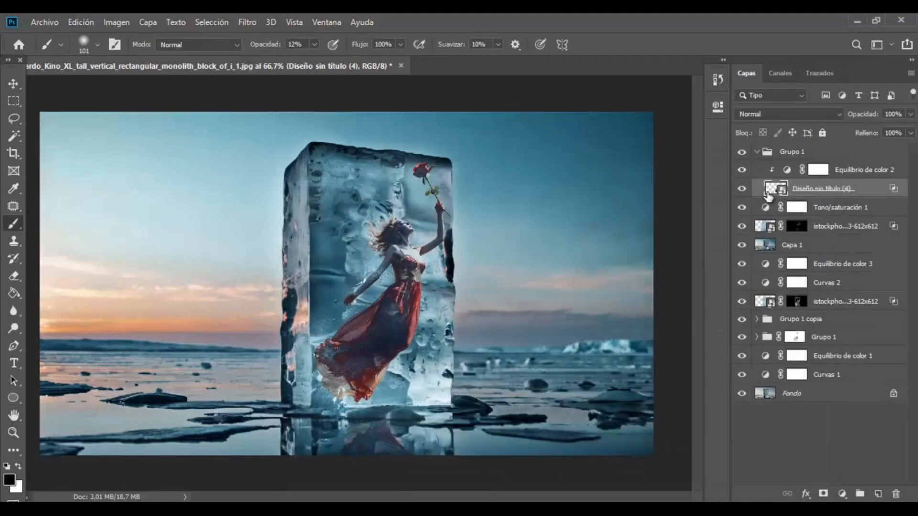
Step: Add a layer mask to Diseño sin título (4) in the copied group and invert it to black
left_click(823, 494)
key("ctrl+i")
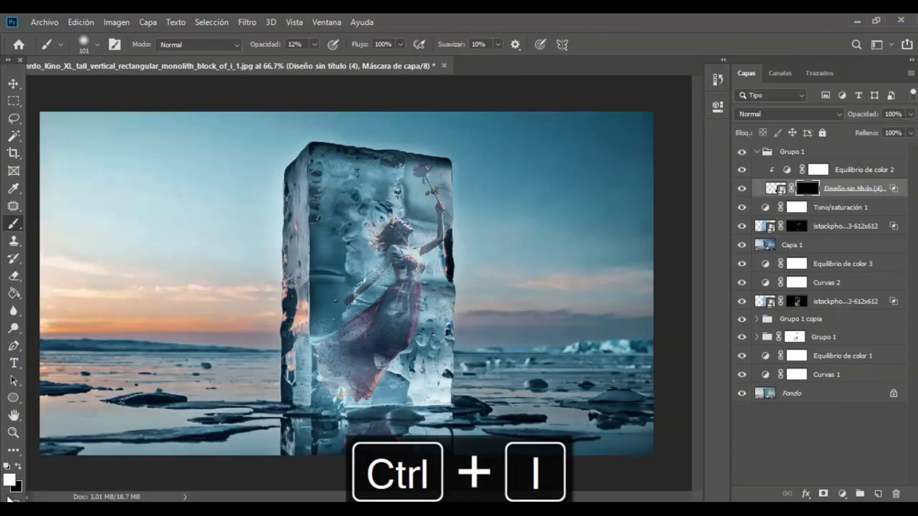
key("ctrl+plus")
key("ctrl+plus")
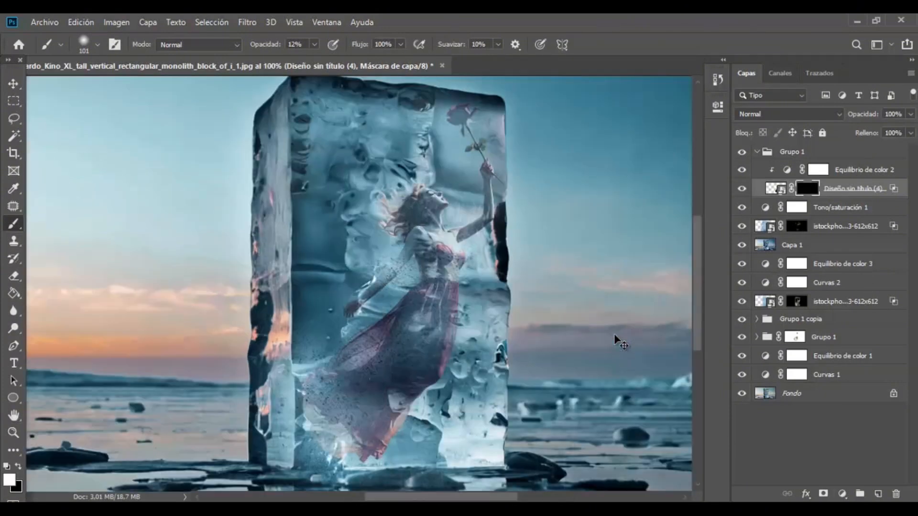
Step: Paint white at 12% brush opacity on the mask of Diseño sin título (4) over the woman's body and dress to softly restore detail
mouse_move(572, 322)
left_mouse_down()
mouse_move(538, 316)
mouse_move(536, 239)
left_mouse_up()
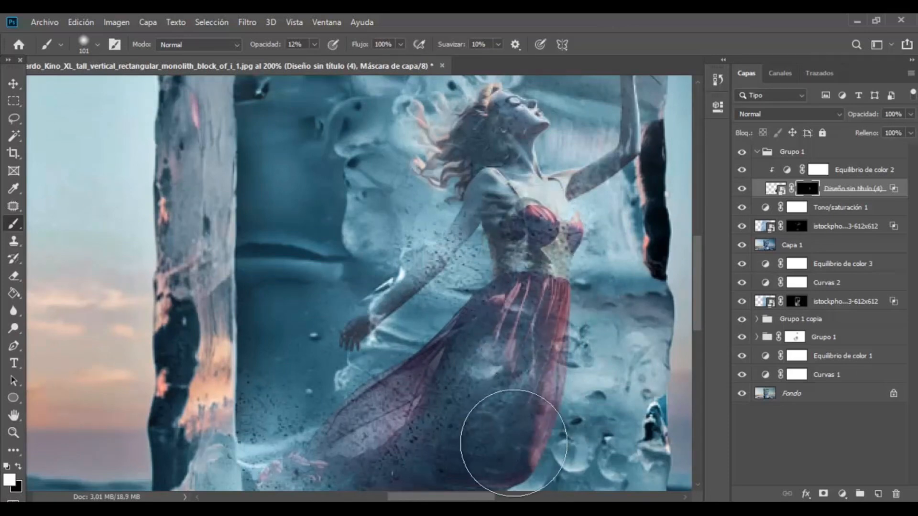
left_click_drag(700, 292, 698, 273)
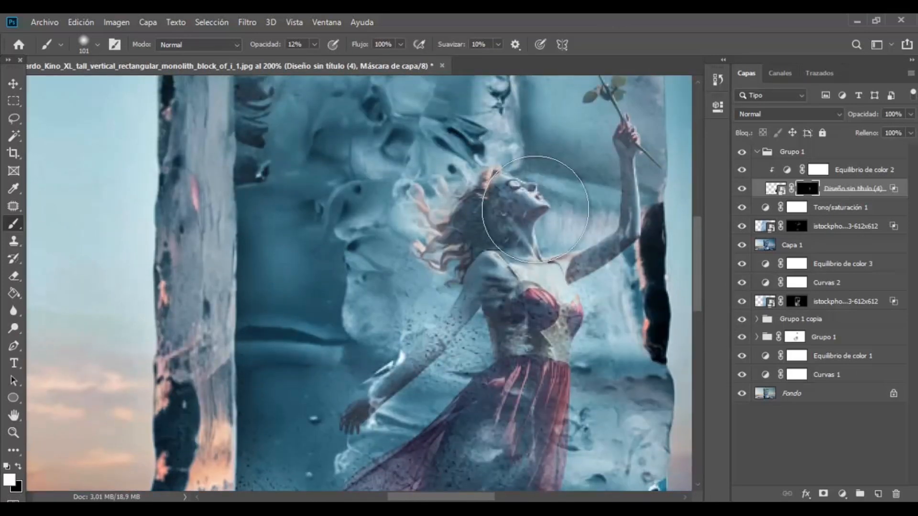
key("ctrl+minus")
key("ctrl+minus")
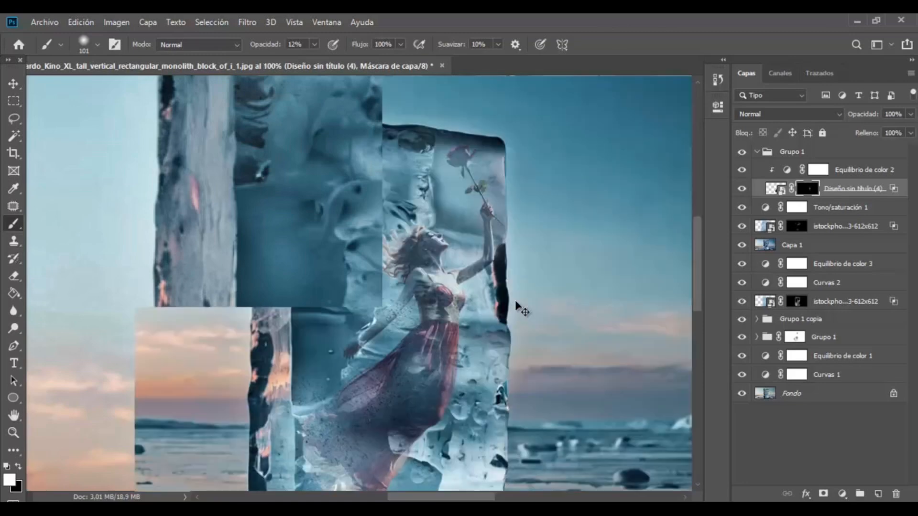
mouse_move(429, 304)
left_mouse_down()
mouse_move(411, 295)
mouse_move(366, 372)
mouse_move(413, 276)
left_mouse_up()
mouse_move(392, 312)
left_mouse_down()
mouse_move(405, 270)
mouse_move(431, 238)
mouse_move(408, 228)
mouse_move(376, 235)
left_mouse_up()
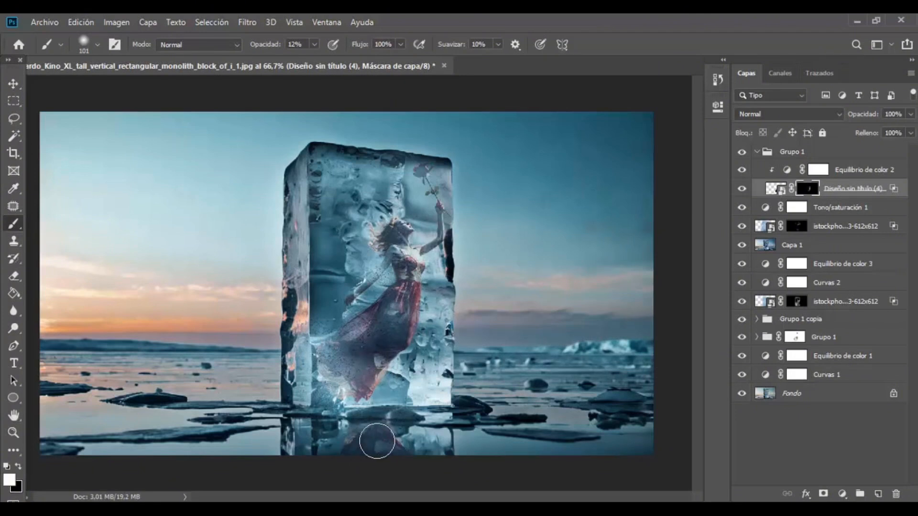
Step: Set the brush opacity to 41% and paint the same mask white over the woman's red dress to bring it out more strongly
key("4")
key("1")
left_click_drag(385, 282, 402, 314)
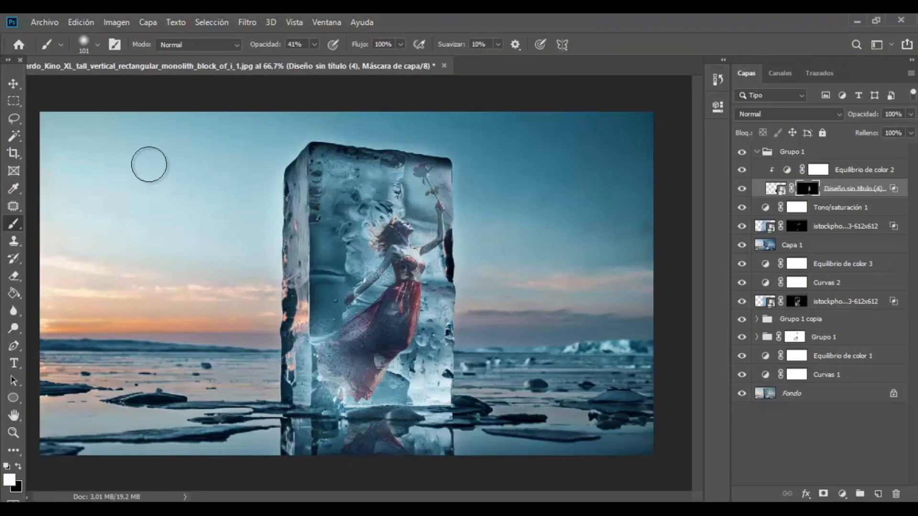
left_click(13, 84)
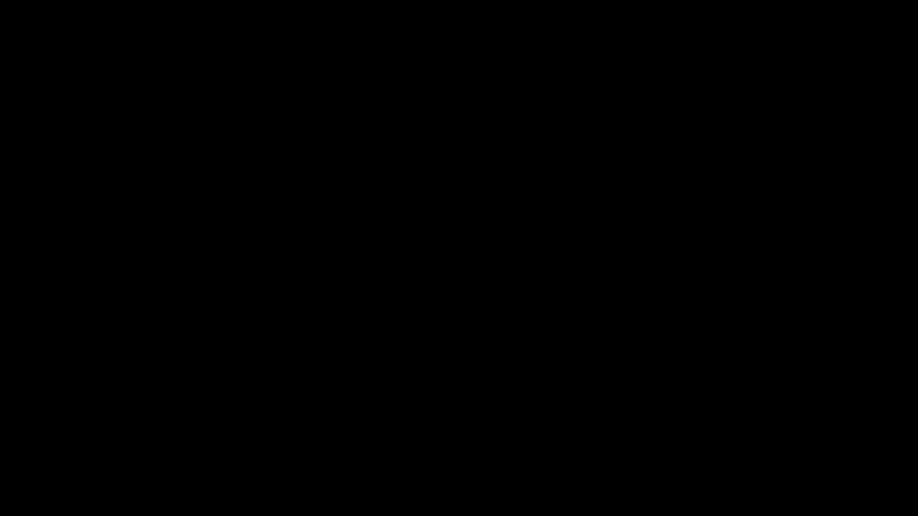